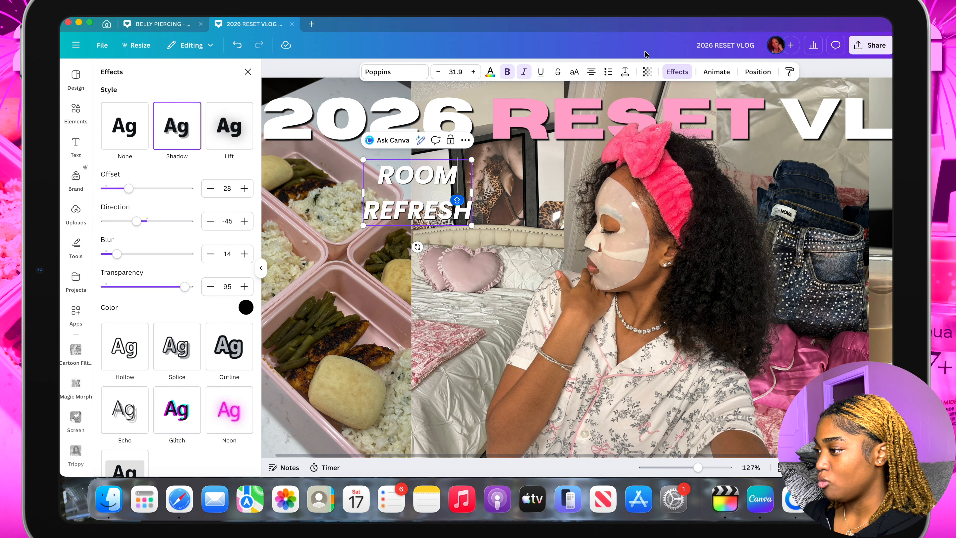
Tighten the line spacing of the ROOM REFRESH label so its two lines sit closer together
click(625, 72)
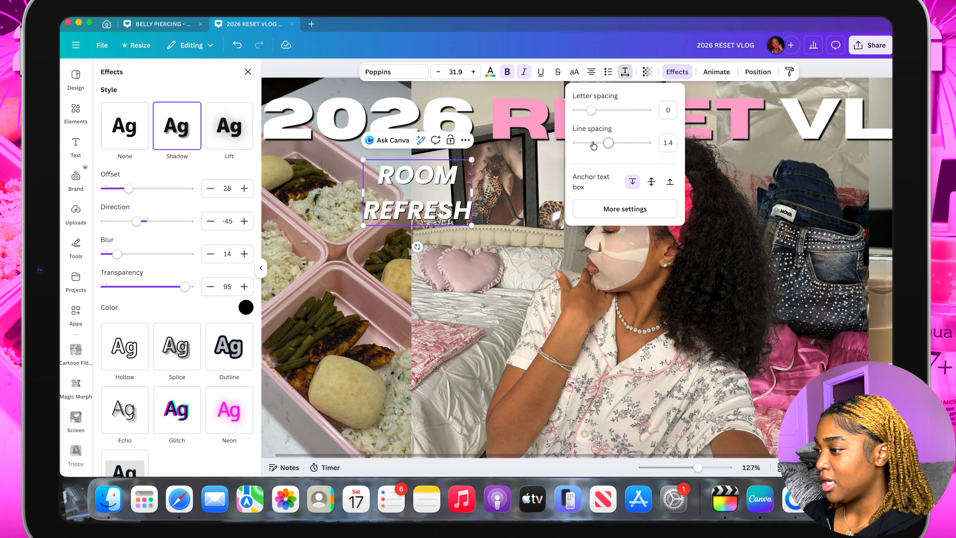
drag(613, 149, 568, 146)
click(462, 178)
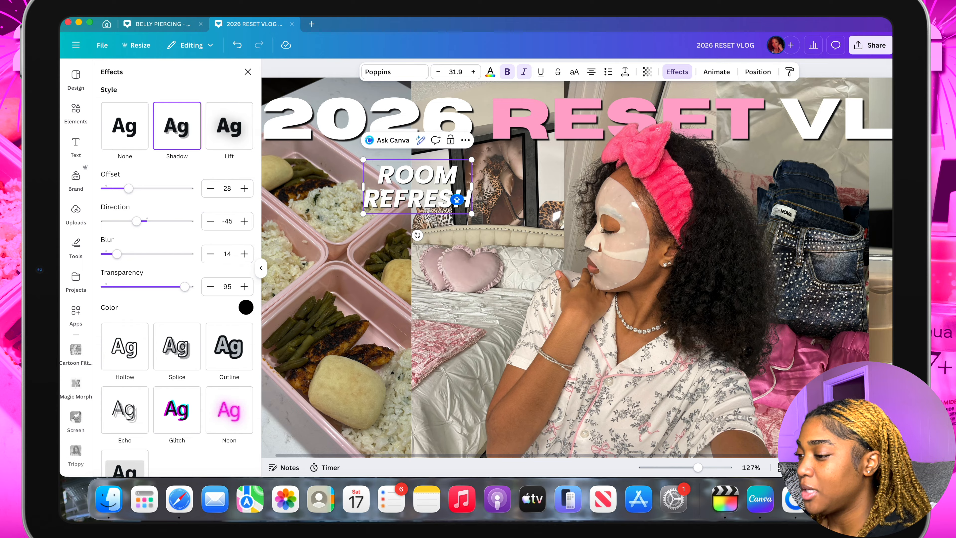
Recolor the word REFRESH in the label light pink (#ffa8cd) from the document colors
click(382, 192)
drag(363, 199, 462, 204)
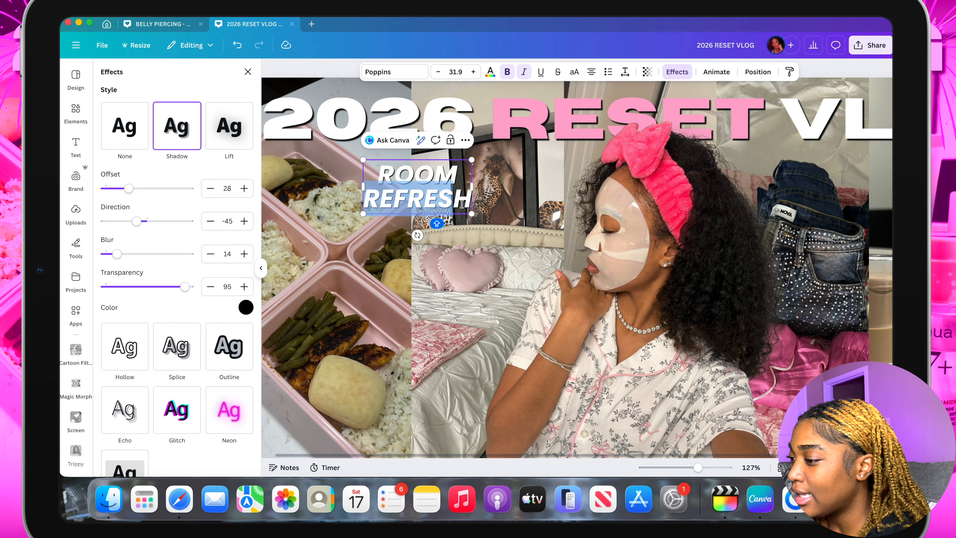
click(490, 73)
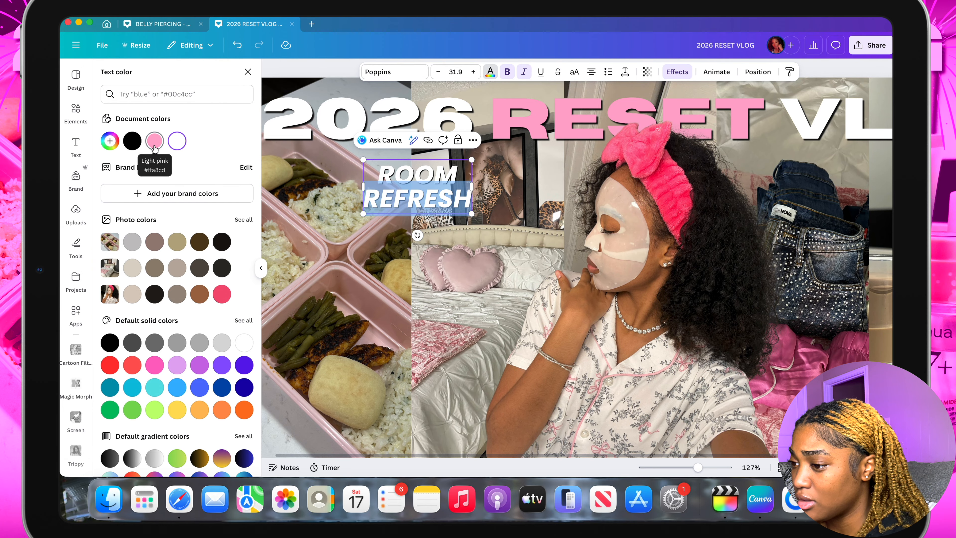
click(155, 145)
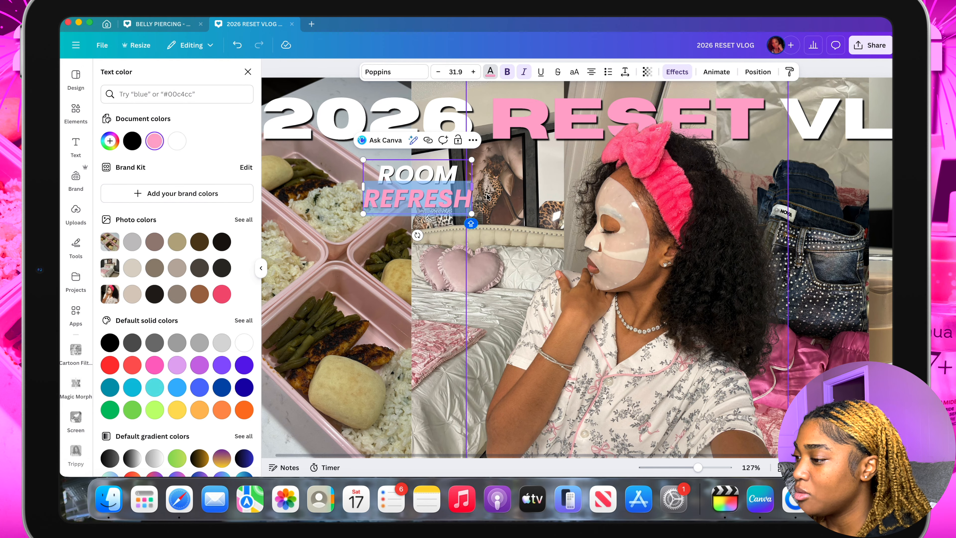
click(459, 189)
Duplicate the ROOM REFRESH label and place the copy in the lower part of the meal prep photo
scroll(458, 190, down, 3)
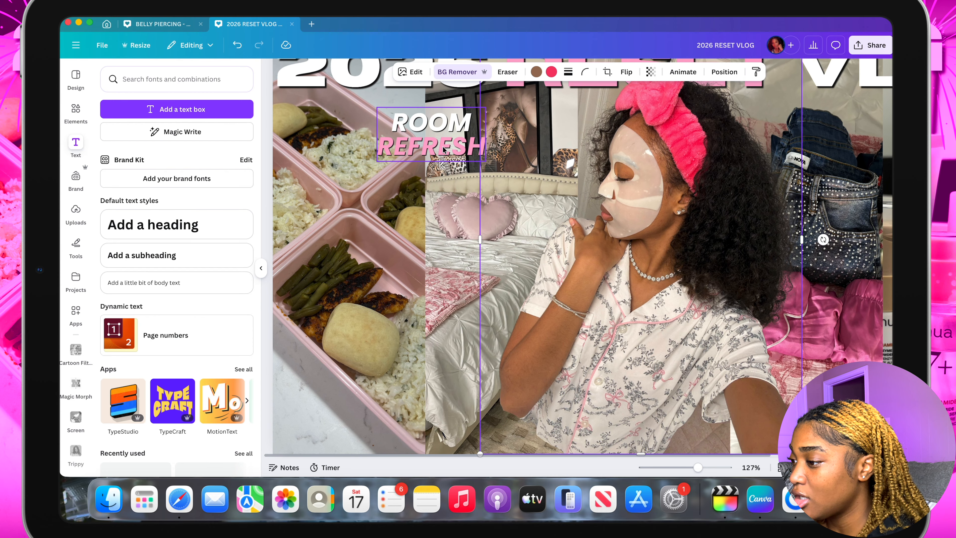
click(442, 150)
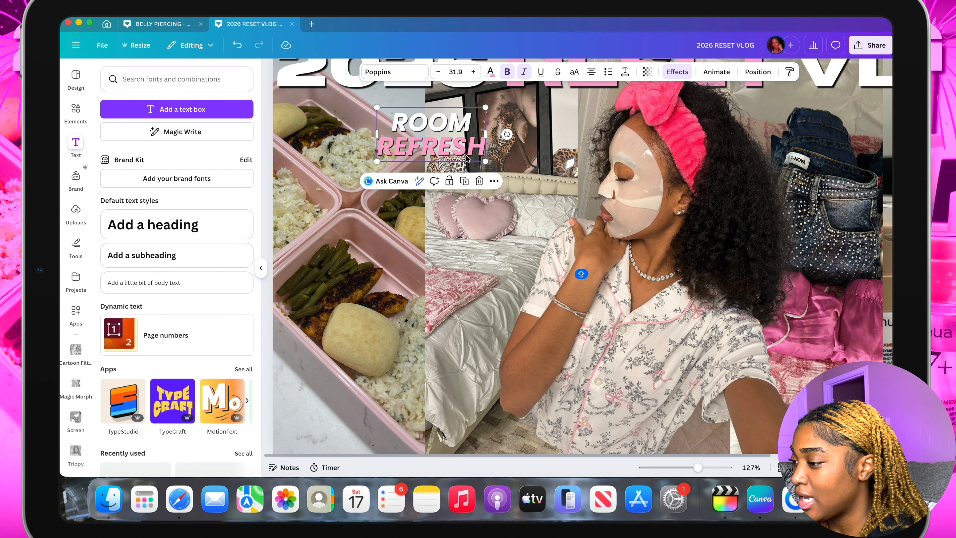
click(465, 182)
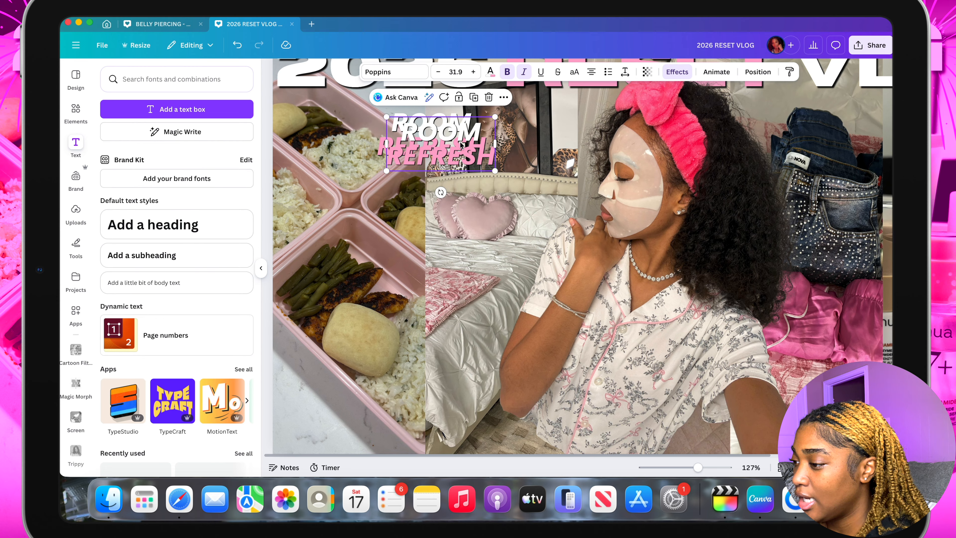
drag(452, 135, 349, 384)
scroll(398, 393, down, 2)
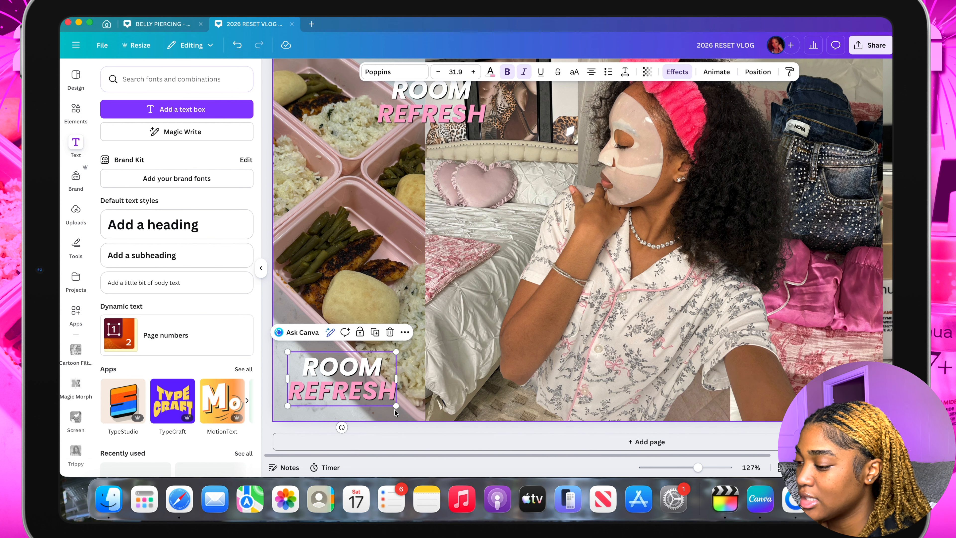
Replace the copied label's text on the meal photo with MEAL in white and PREP in pink
scroll(397, 409, up, 2)
scroll(397, 407, up, 4)
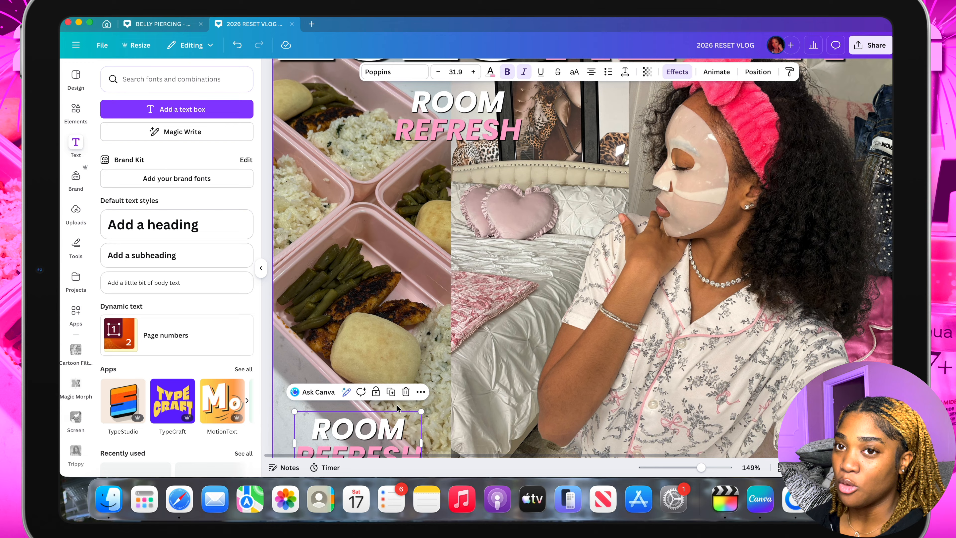
scroll(397, 404, down, 4)
double_click(329, 363)
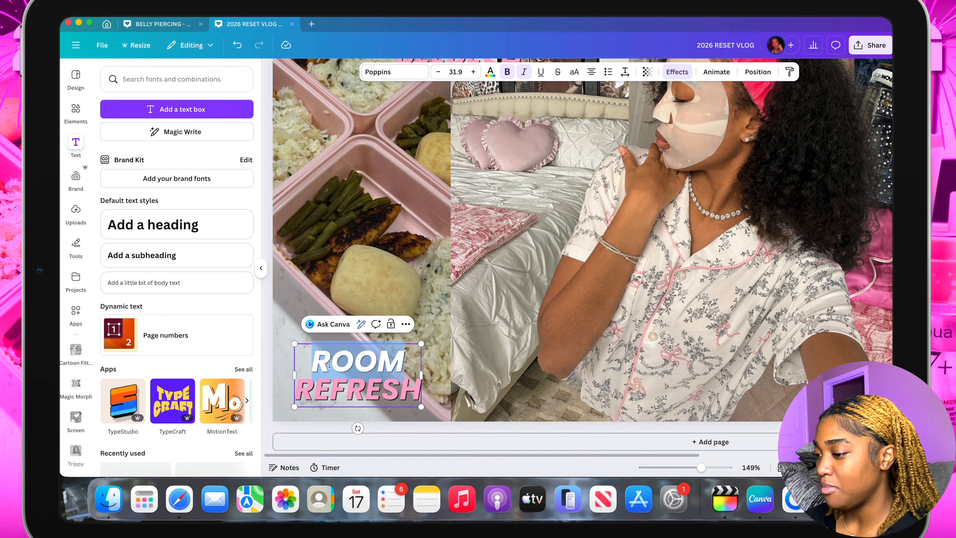
text(MEAL)
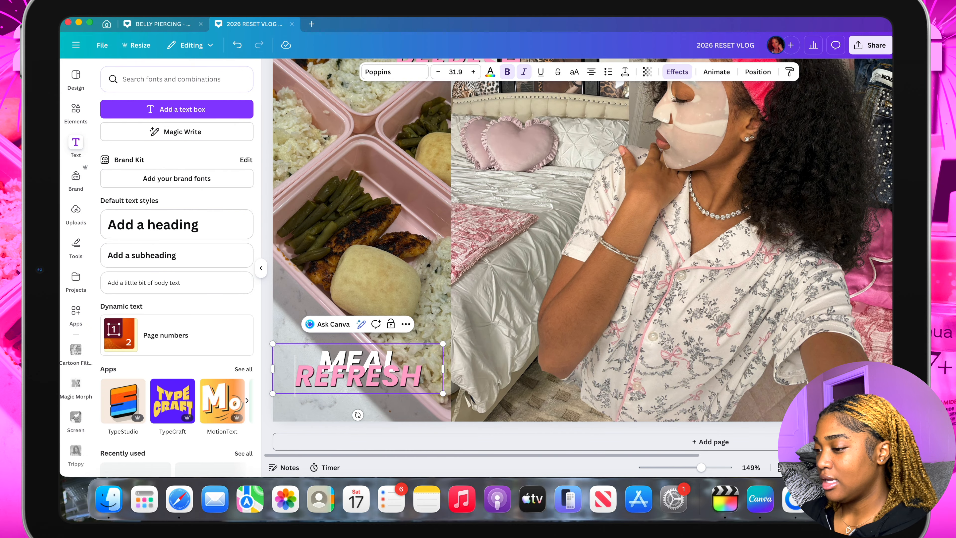
double_click(427, 377)
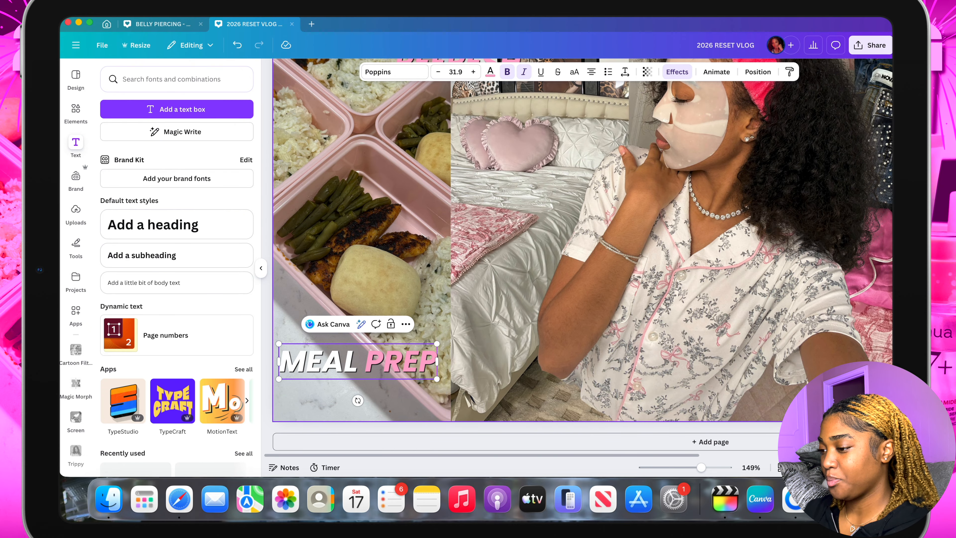
key(Return)
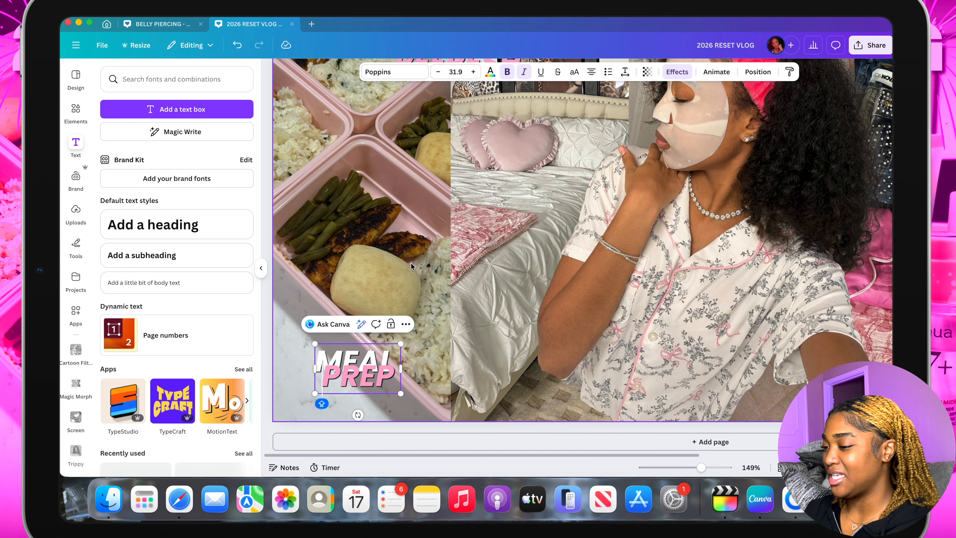
Increase the line spacing of the MEAL PREP label so its two lines no longer overlap
click(624, 71)
drag(578, 149, 602, 155)
click(400, 353)
Duplicate the MEAL PREP label, move the copy above the jeans beneath the title, and shrink it to font size 23.9
scroll(400, 353, right, 2)
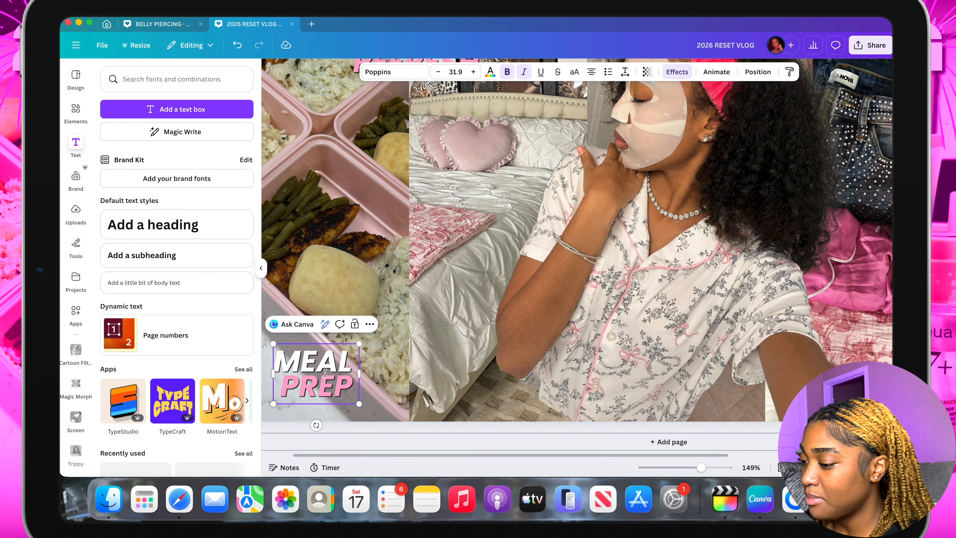
click(369, 324)
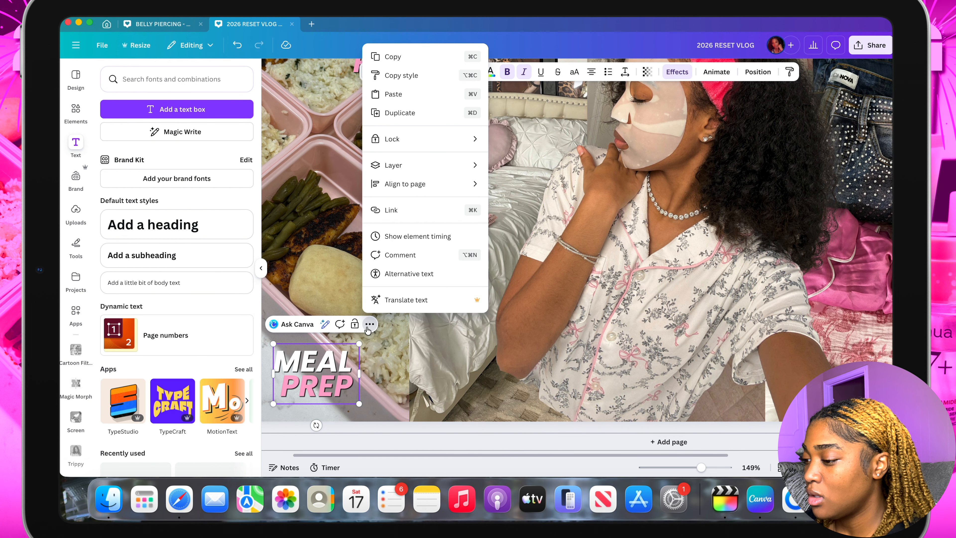
click(414, 112)
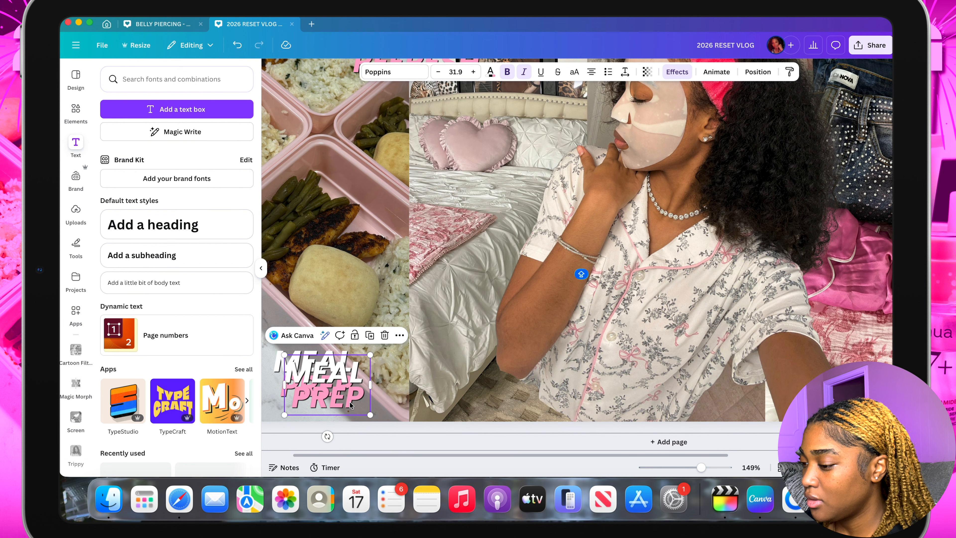
drag(330, 391, 754, 317)
scroll(753, 317, right, 8)
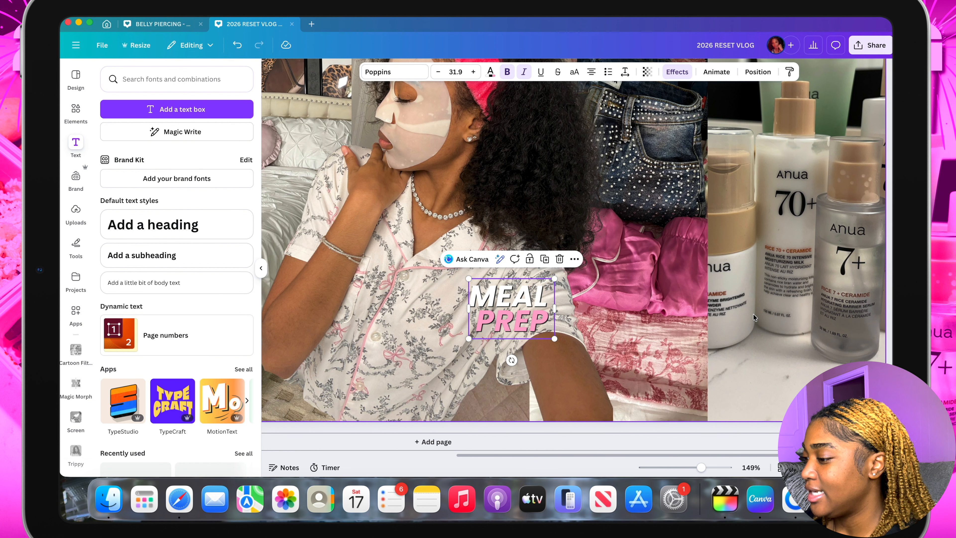
scroll(754, 317, up, 3)
drag(510, 398, 710, 156)
scroll(648, 170, up, 1)
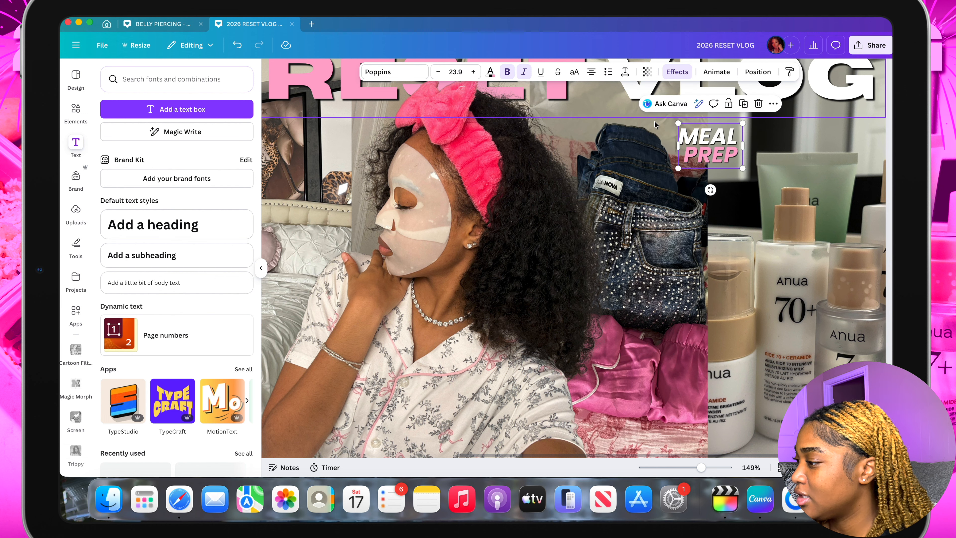
Replace the text of the label copy above the jeans with FOLDED in white and CLOTHES in pink
scroll(656, 125, up, 1)
scroll(654, 124, up, 2)
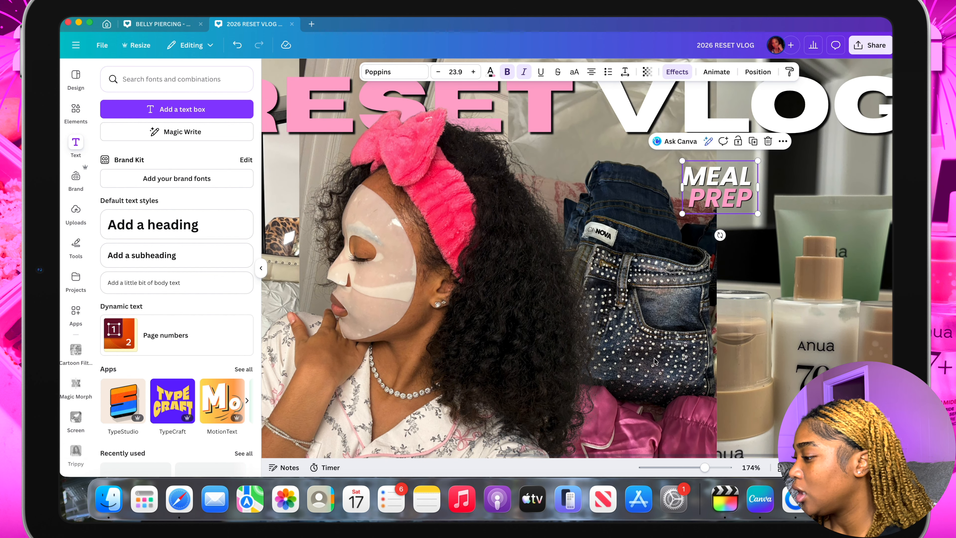
scroll(736, 206, down, 3)
scroll(737, 206, up, 2)
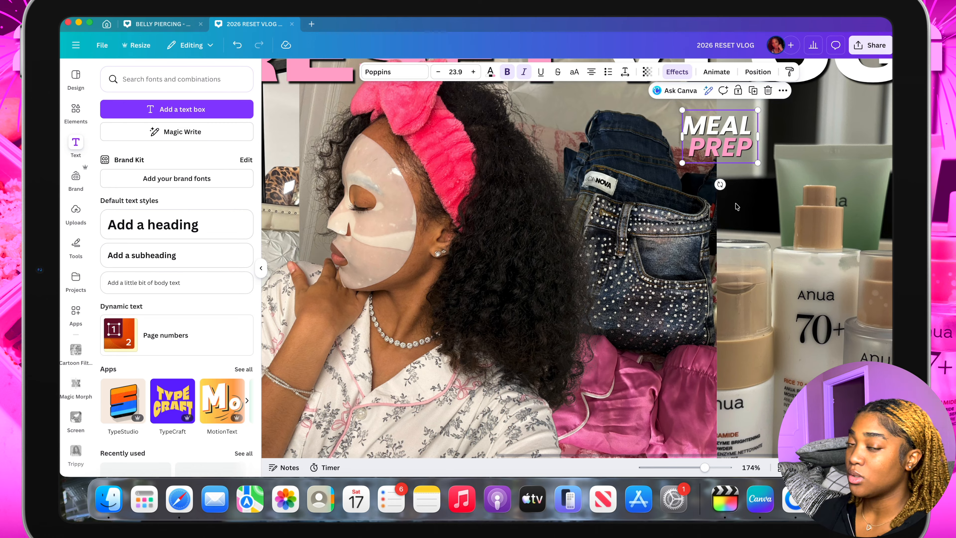
double_click(744, 125)
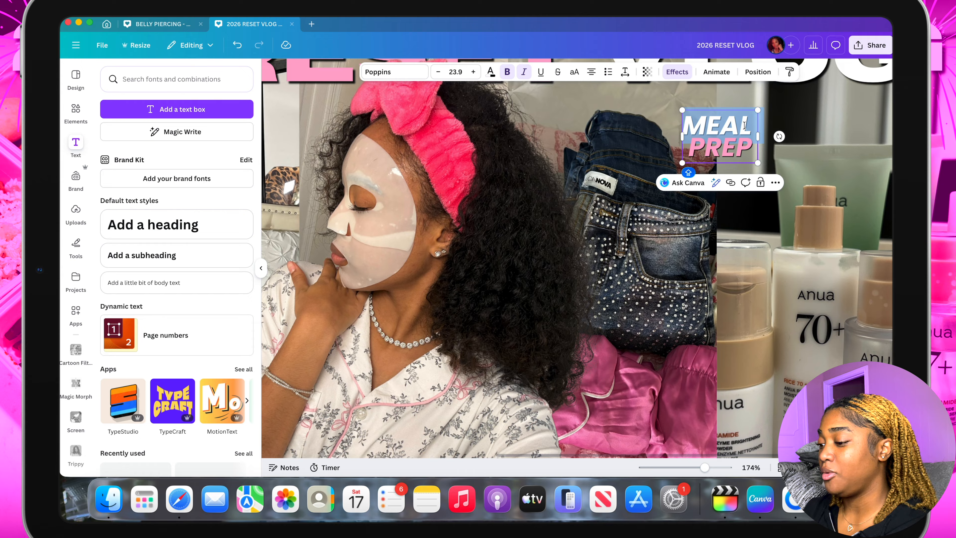
text(FOLDED)
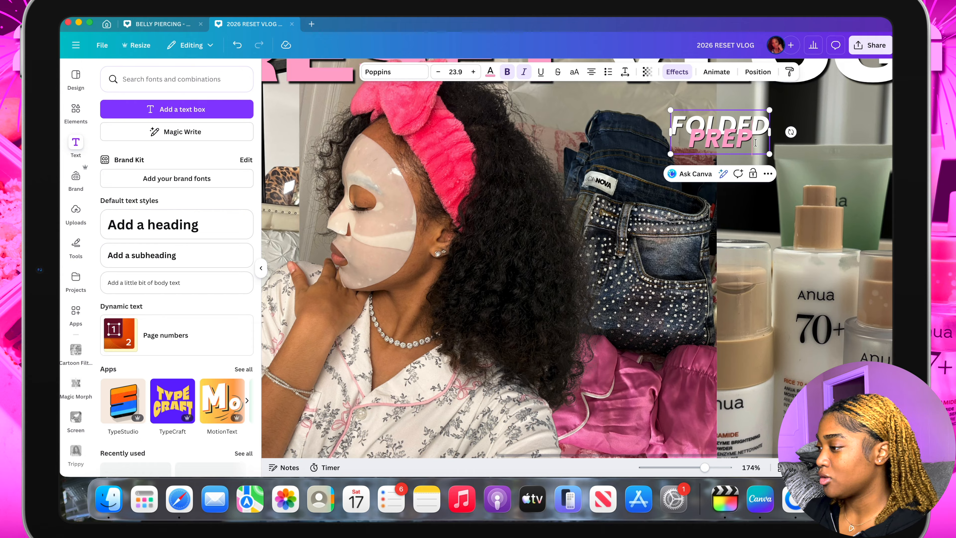
key(BackSpace)
key(BackSpace)
key(BackSpace)
key(BackSpace)
text(CLOTHE)
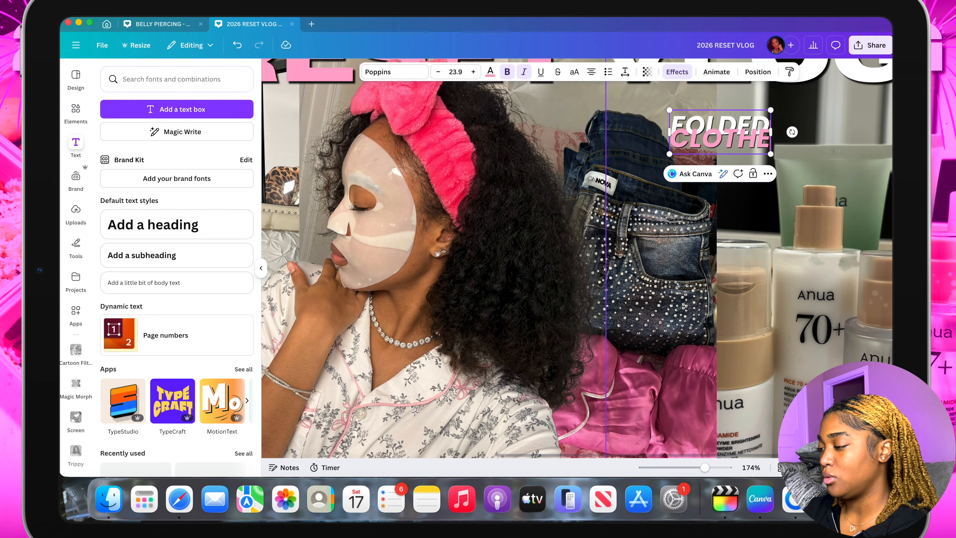
text(S)
Increase the line spacing of the FOLDED CLOTHES label to separate its two lines
click(624, 71)
mouse_move(605, 143)
mouse_down()
mouse_move(582, 143)
mouse_move(598, 150)
mouse_up()
click(767, 181)
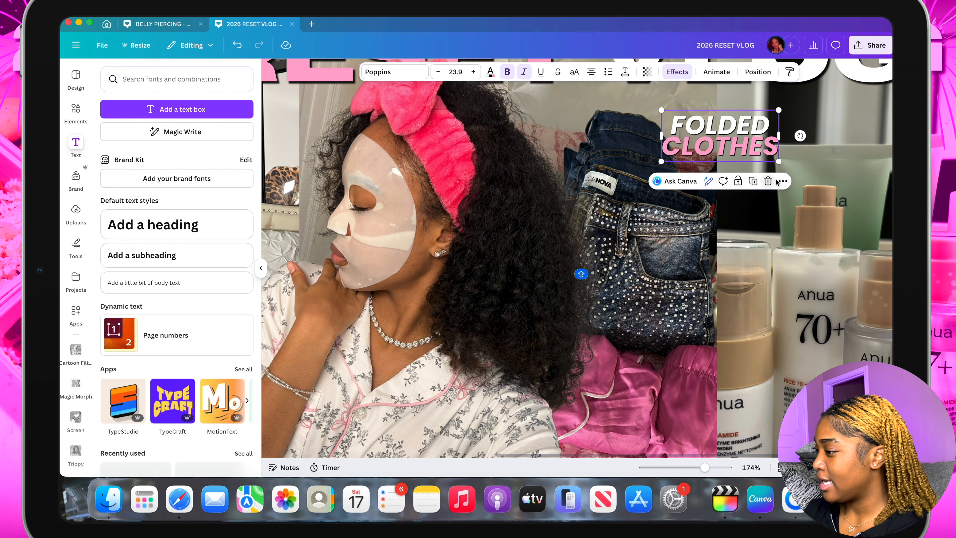
Duplicate the FOLDED CLOTHES label and place the copy on the counter below the skincare bottles
click(753, 182)
drag(728, 144, 792, 401)
scroll(797, 360, down, 5)
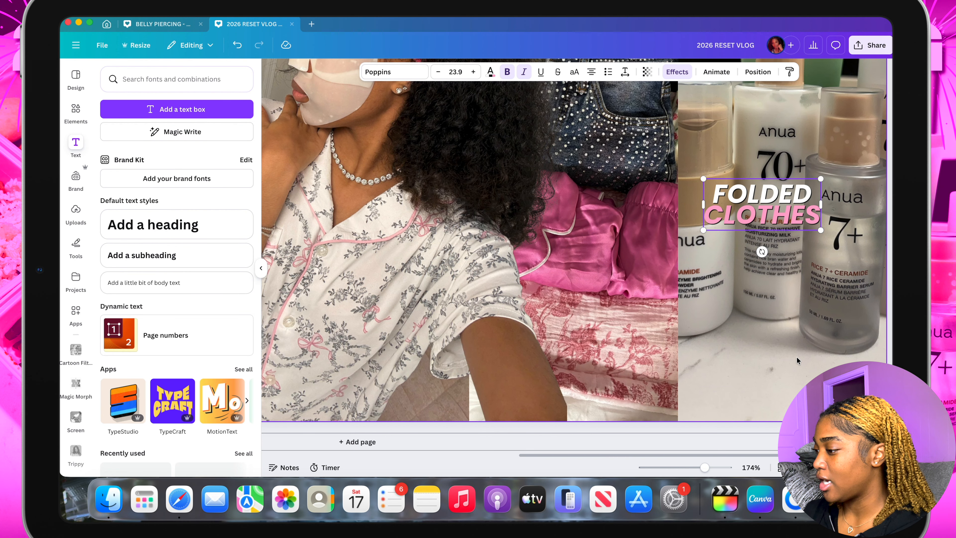
drag(757, 209, 784, 376)
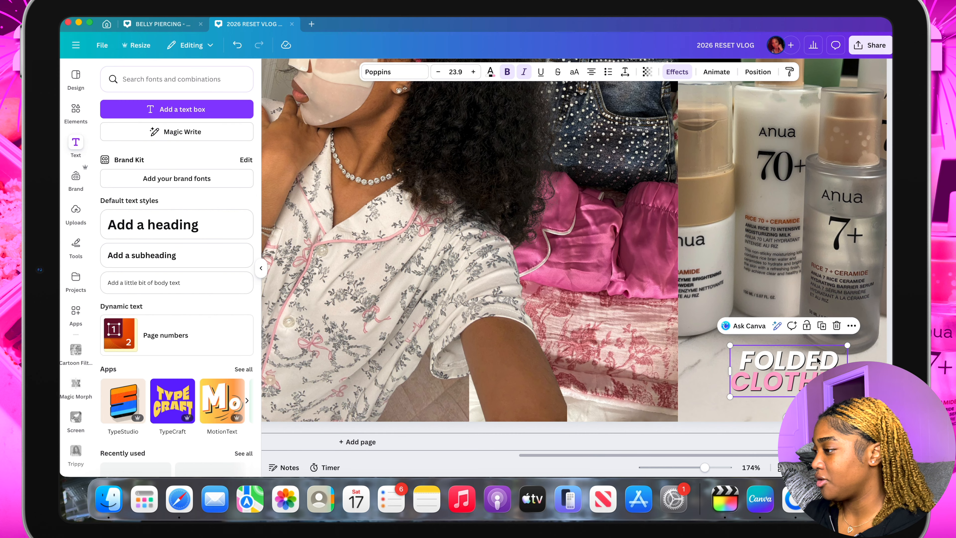
Change the label copy below the skincare bottles to SELFCARE in white and ROUTINE in pink, and increase its line spacing
scroll(817, 360, up, 2)
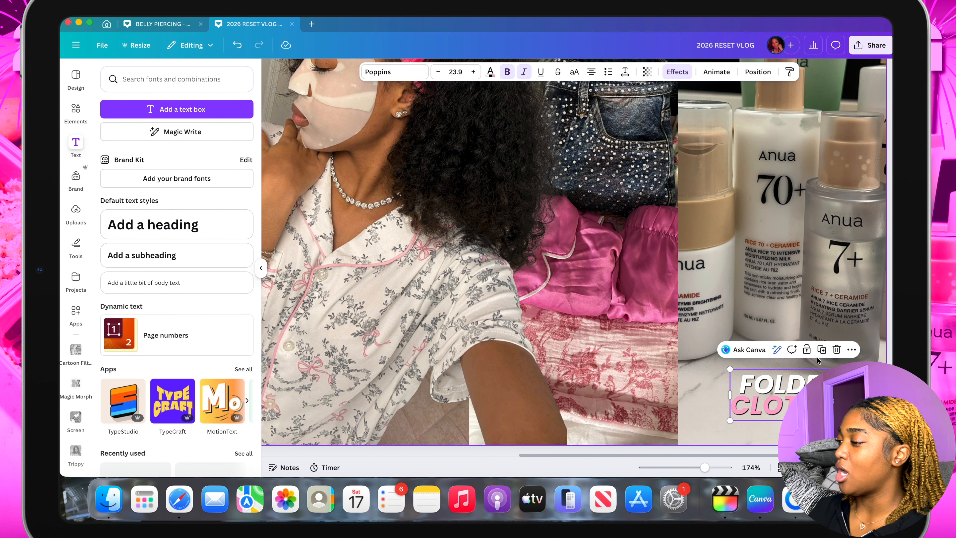
scroll(818, 361, up, 6)
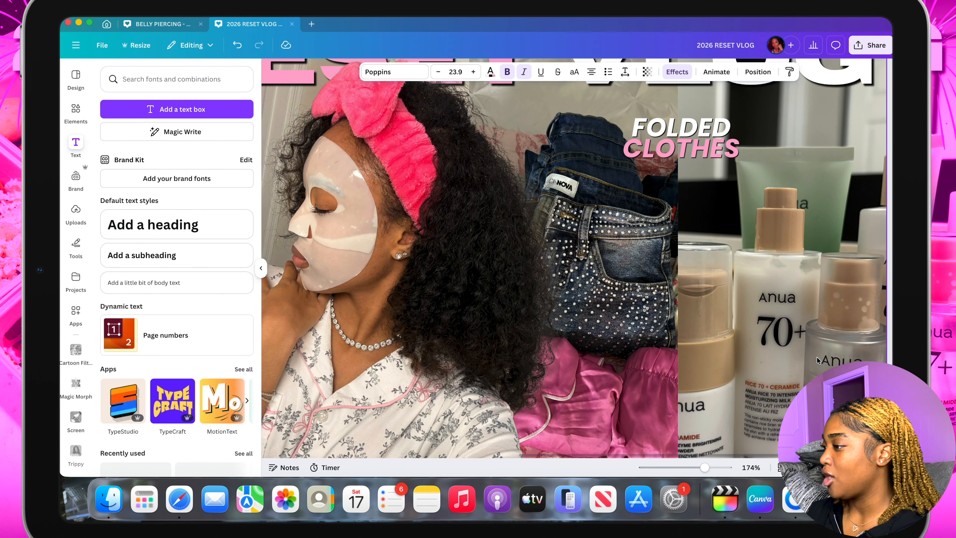
scroll(817, 371, down, 6)
scroll(816, 371, down, 2)
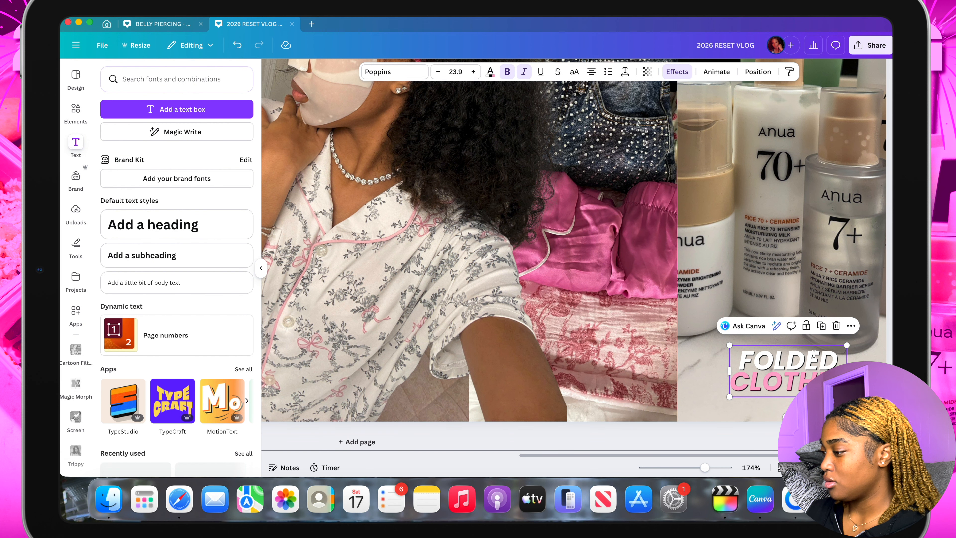
double_click(814, 354)
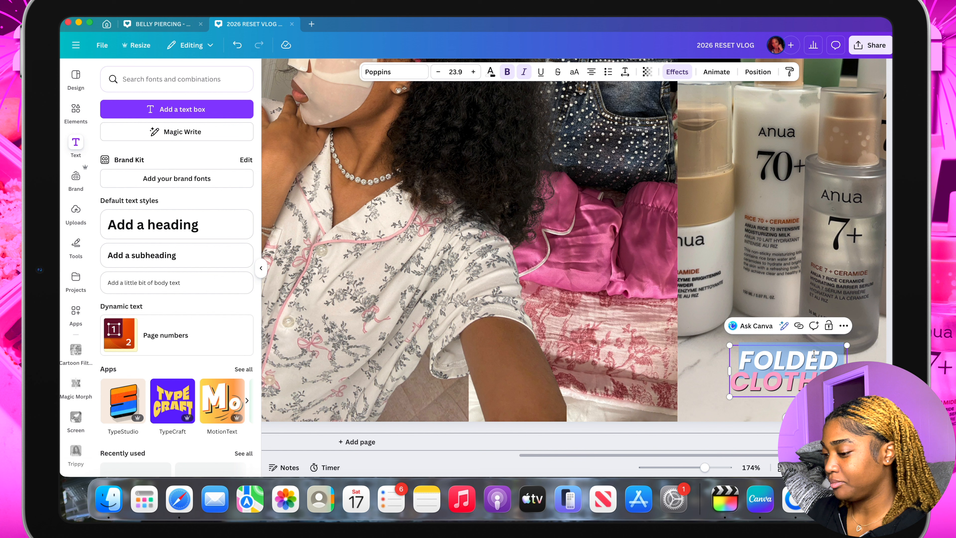
text(SELFCARE)
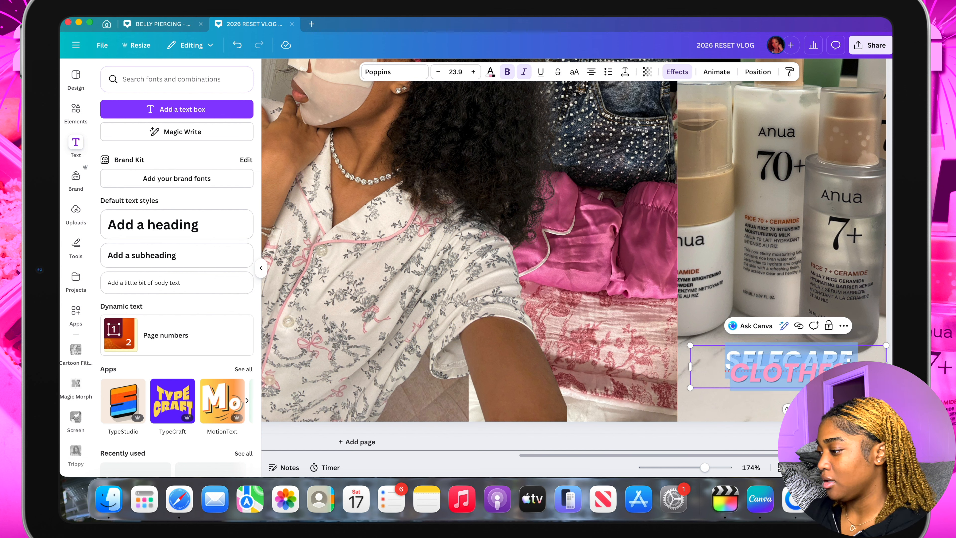
key(BackSpace)
key(BackSpace)
key(BackSpace)
key(BackSpace)
key(BackSpace)
key(BackSpace)
key(BackSpace)
text(ROUTINE)
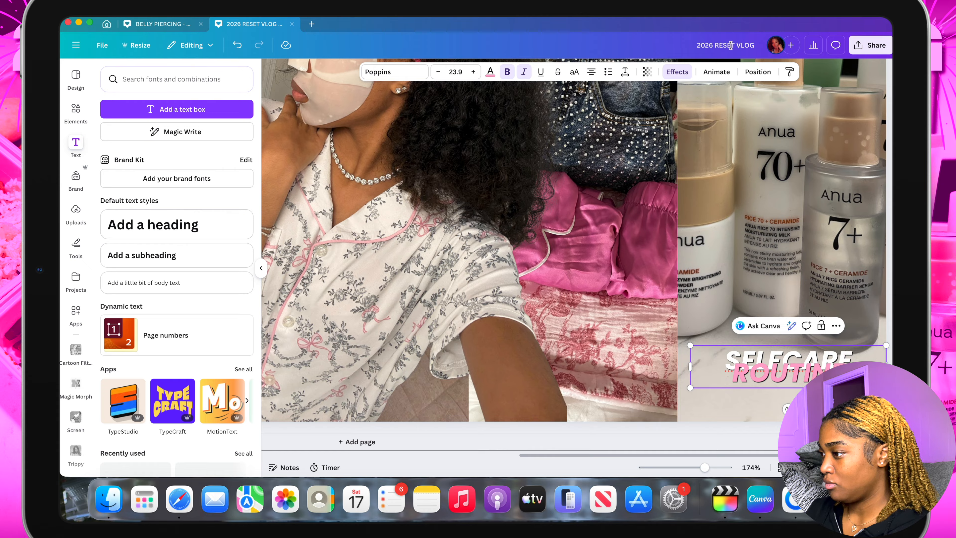
click(624, 71)
drag(577, 143, 588, 149)
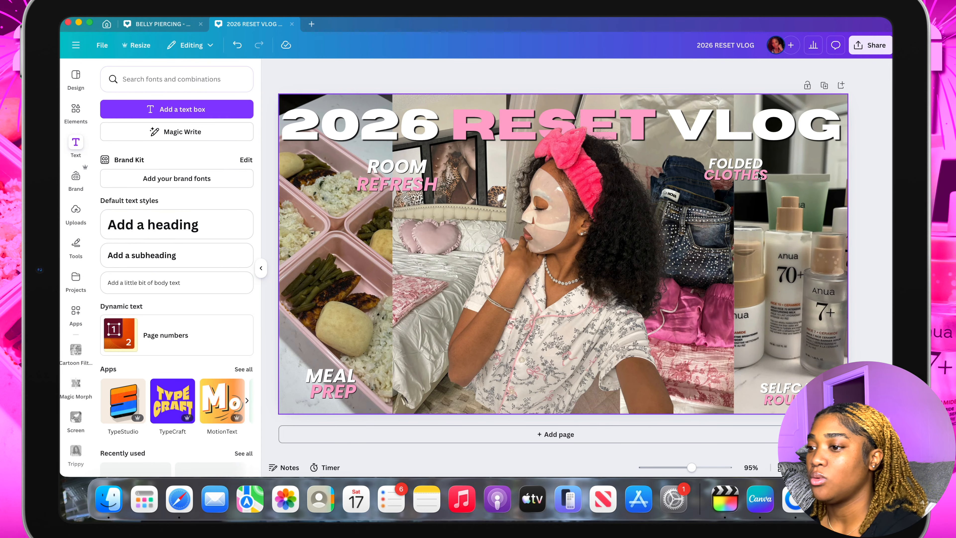
Search the elements library for pink fireworks and show all matching graphics
click(76, 111)
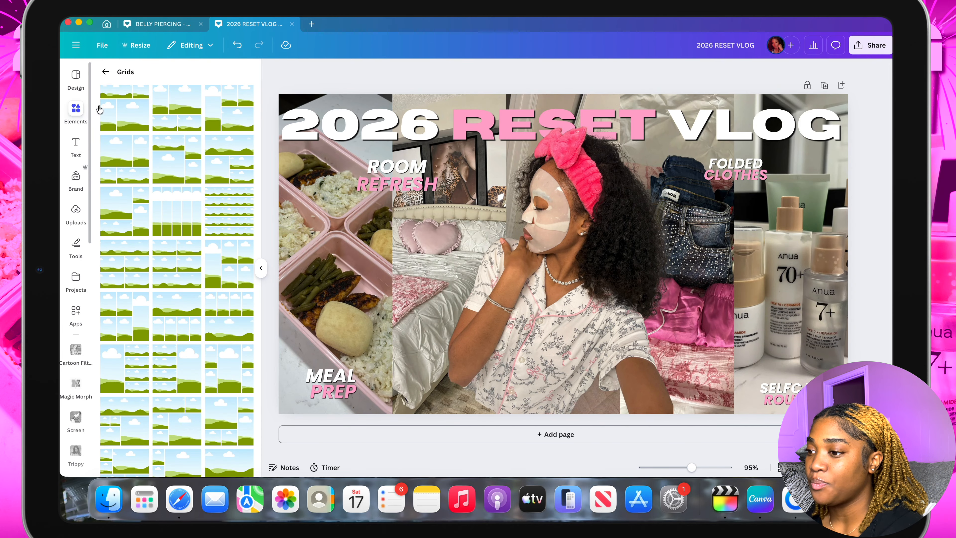
click(105, 74)
click(167, 76)
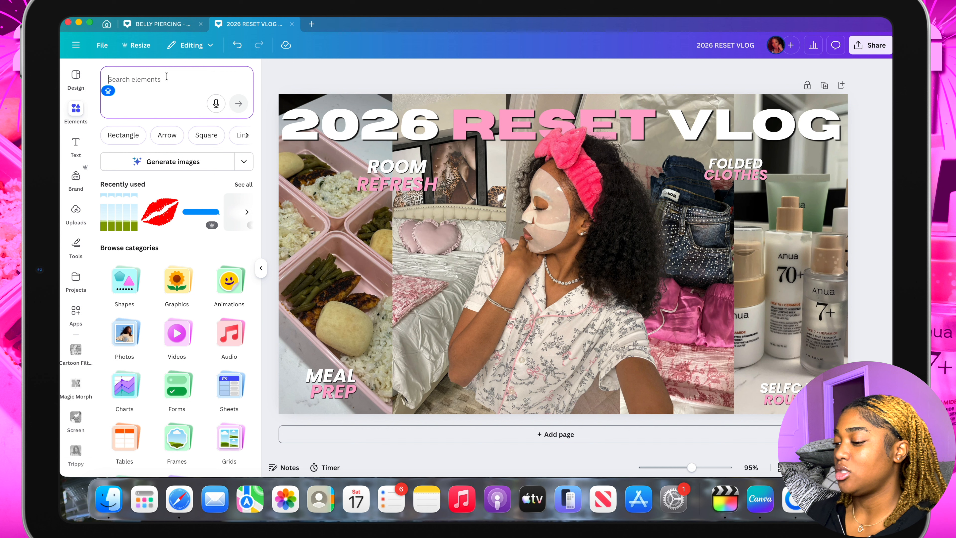
text(pink )
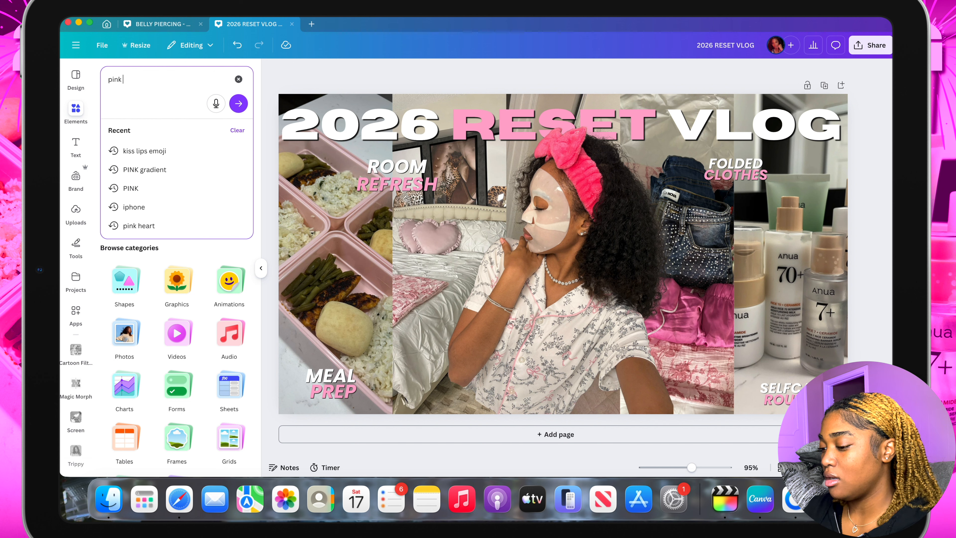
text(fireworks)
key(Return)
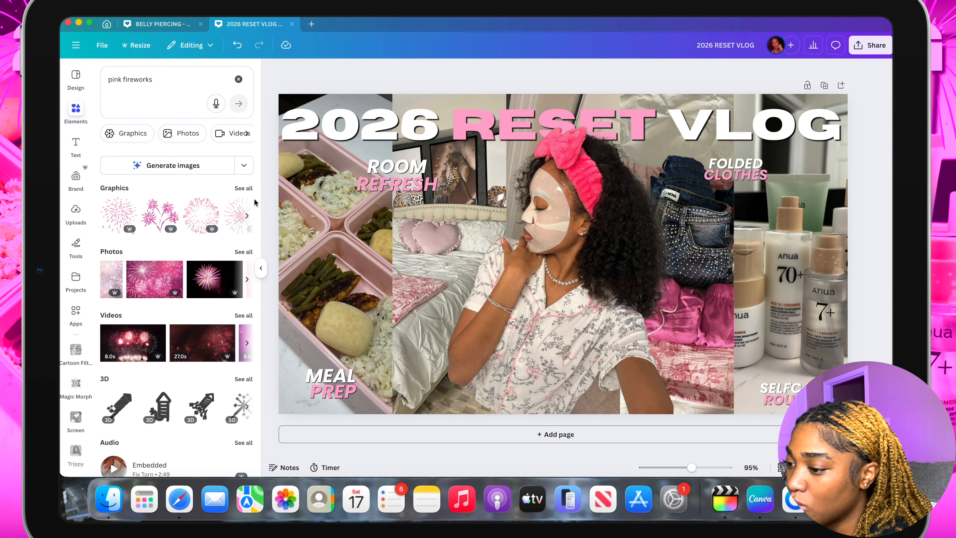
click(244, 187)
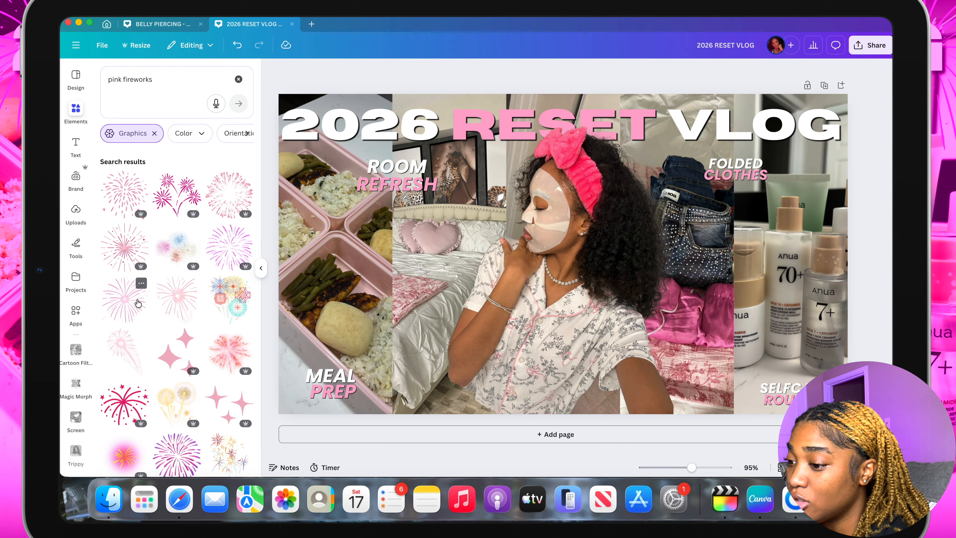
Place a thin-lined pink firework burst over the design's upper-left corner and a duplicate of it over the upper-right corner
scroll(135, 300, down, 2)
scroll(137, 302, down, 5)
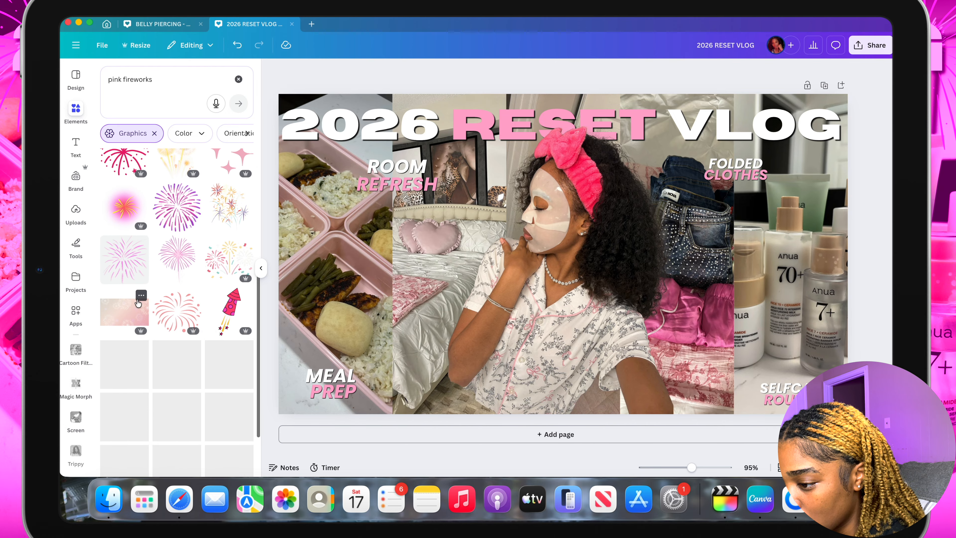
scroll(137, 302, up, 7)
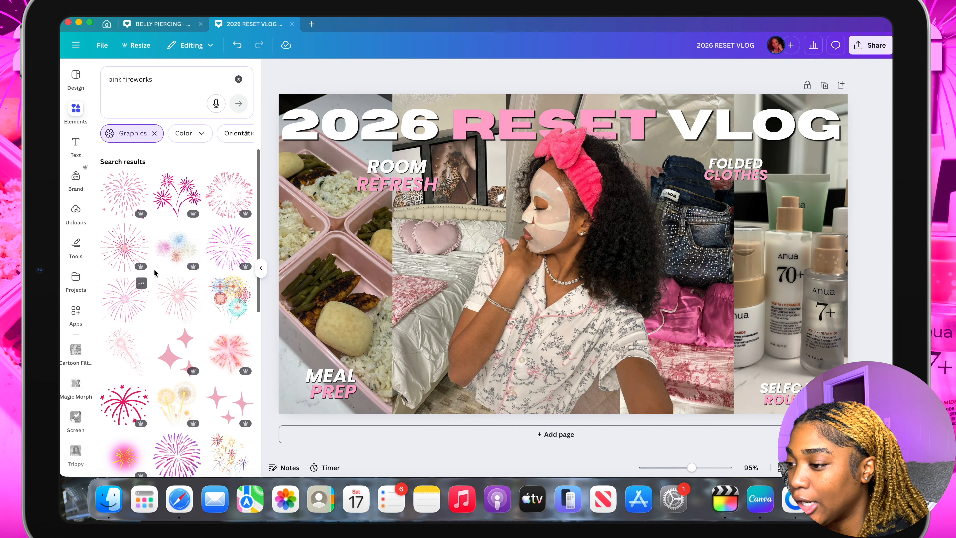
click(126, 308)
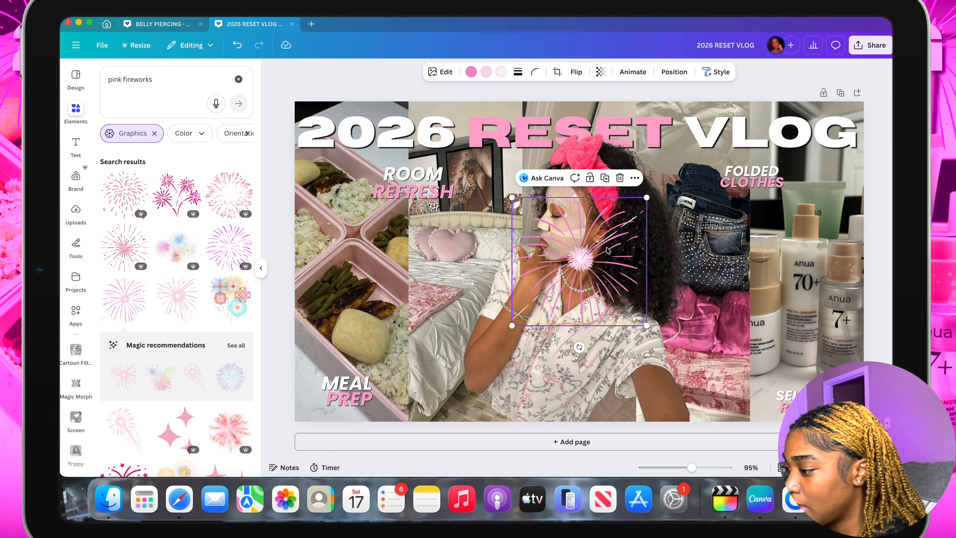
drag(587, 250, 325, 122)
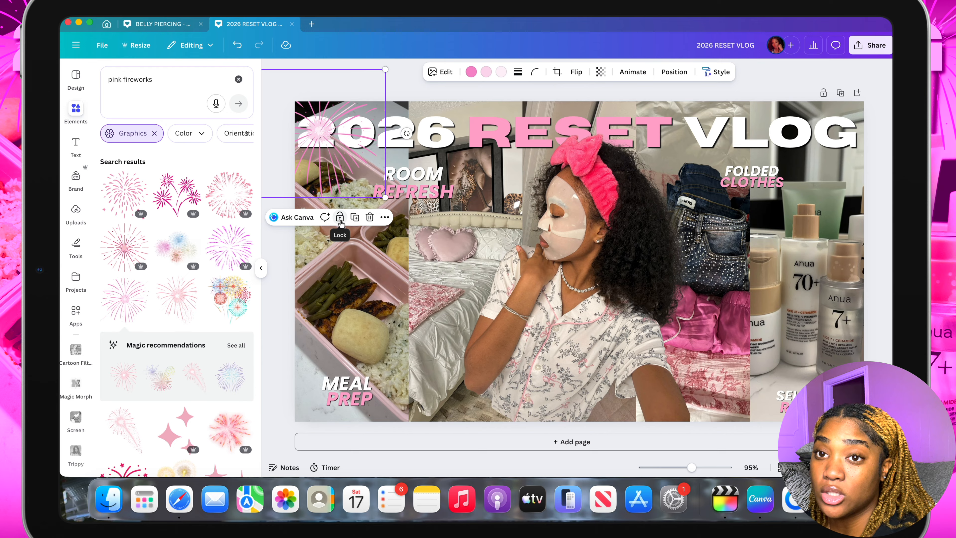
click(354, 220)
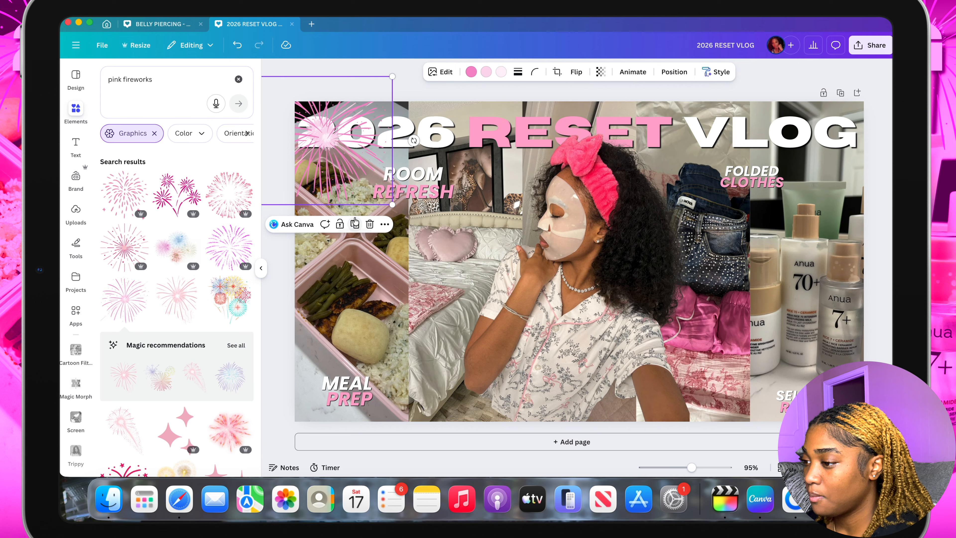
drag(357, 150, 842, 145)
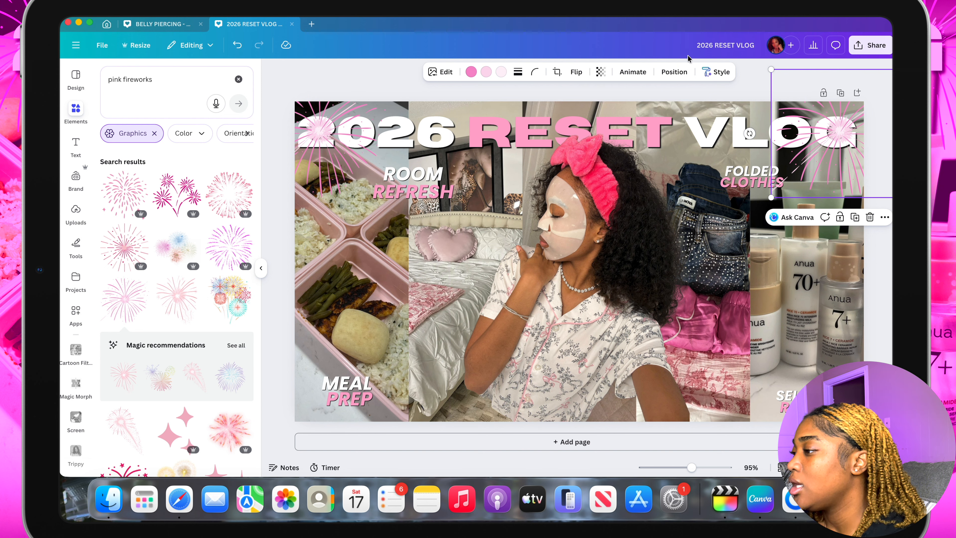
Reorder the layers so both firework graphics sit behind the 2026 RESET VLOG title and above the background photo collage
click(674, 72)
drag(177, 152, 193, 378)
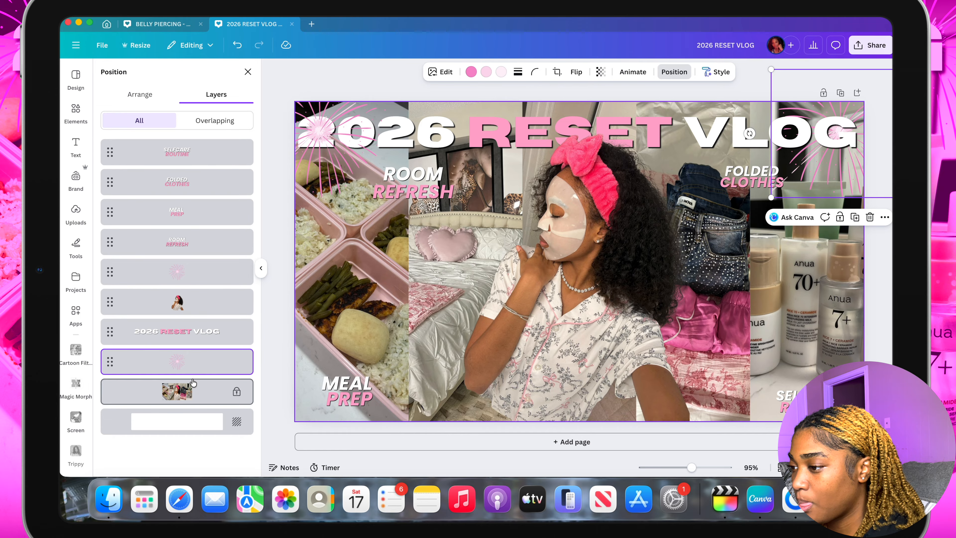
click(180, 275)
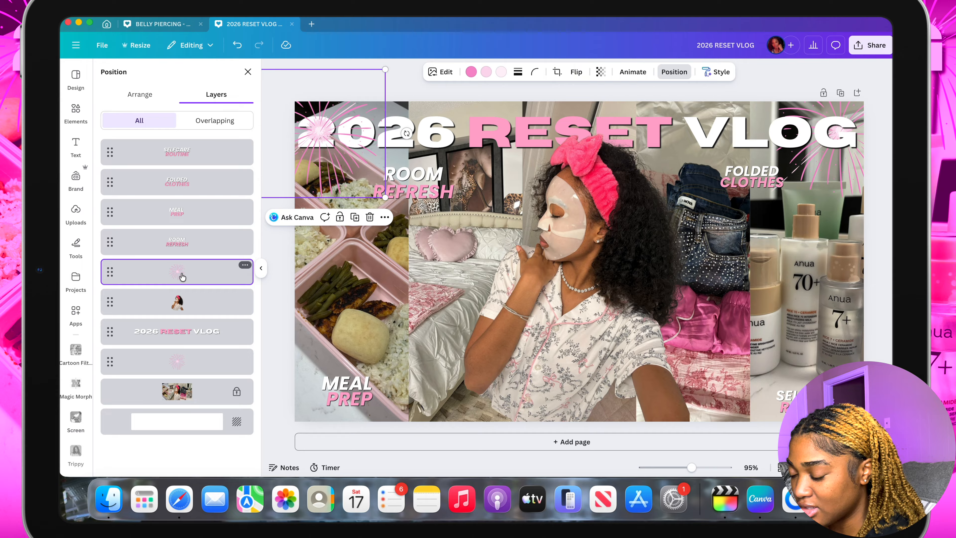
drag(182, 277, 182, 352)
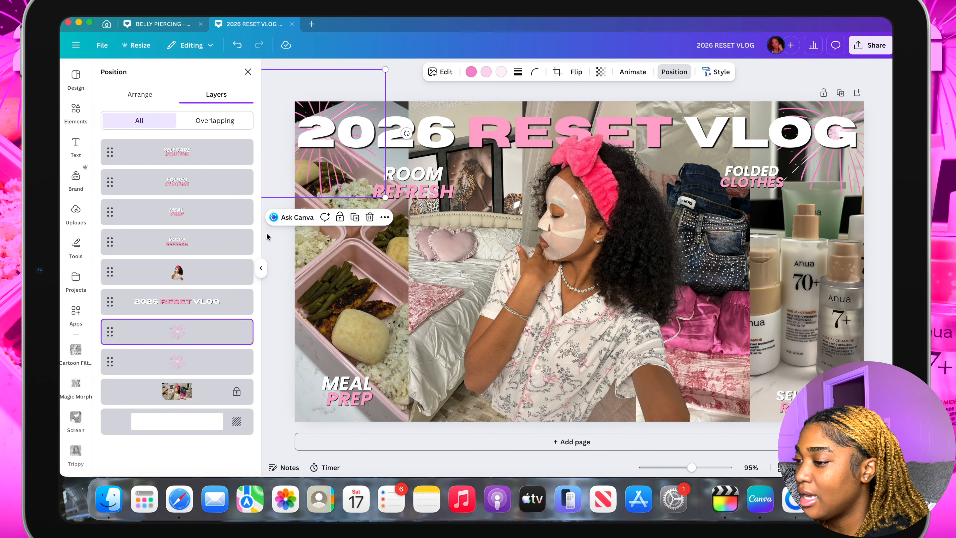
click(265, 271)
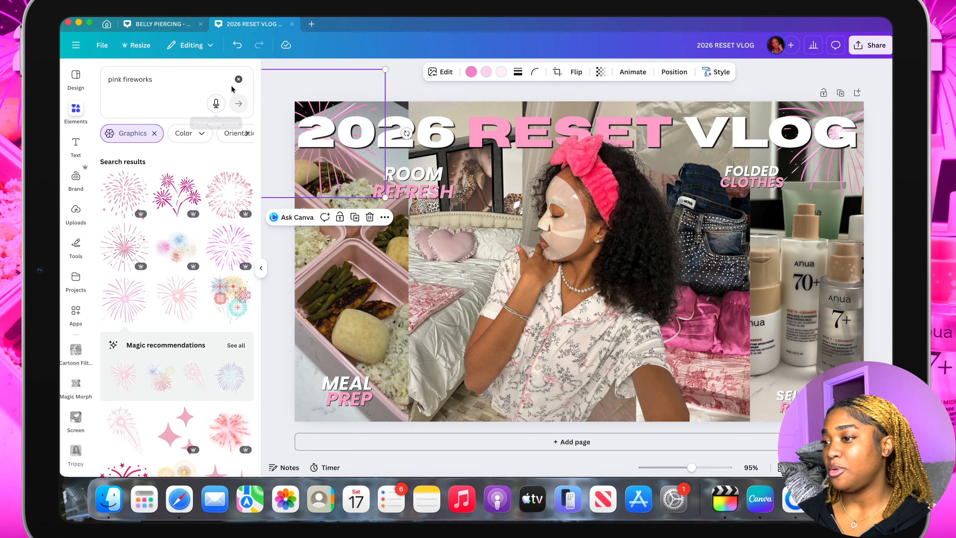
Search the graphics for pink bar and add the rounded glitter bar with the pink-to-purple gradient
click(215, 72)
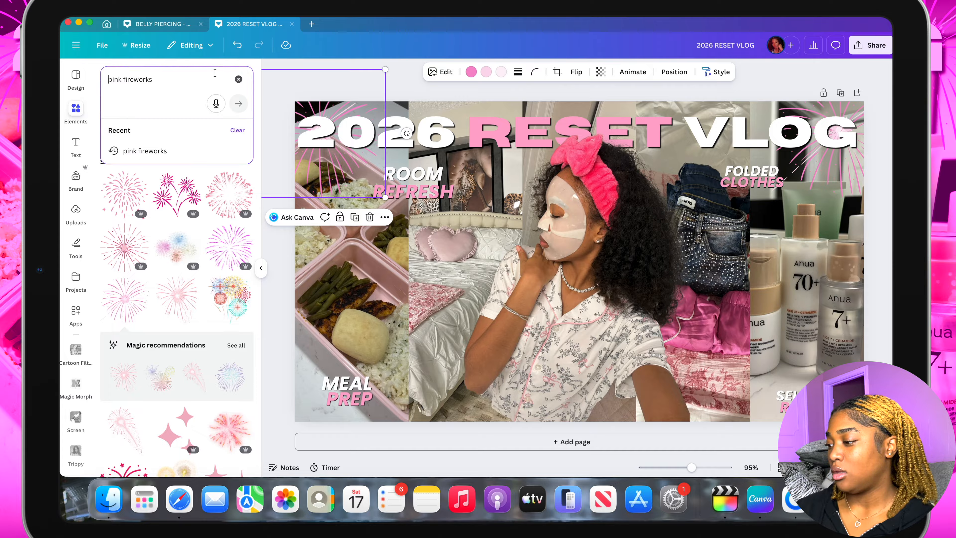
key(BackSpace)
key(BackSpace)
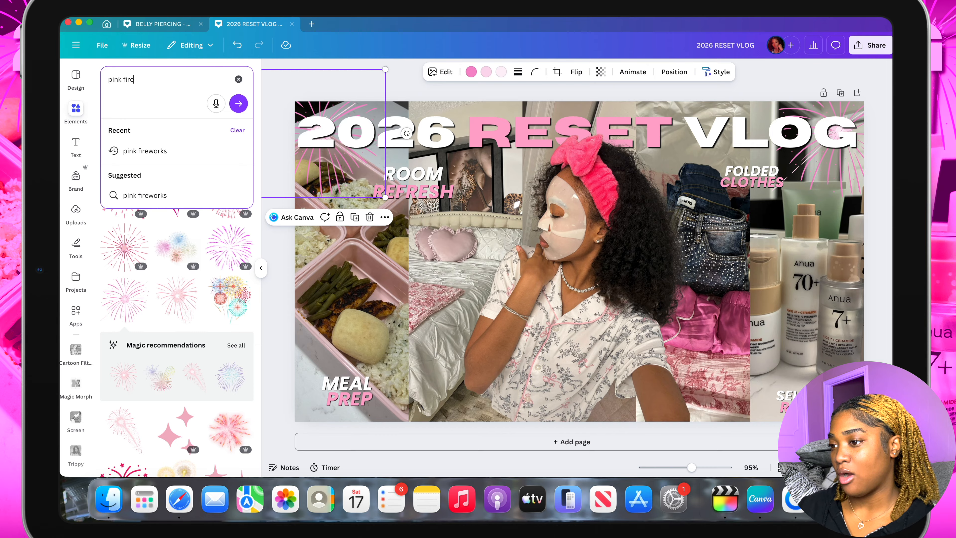
key(BackSpace)
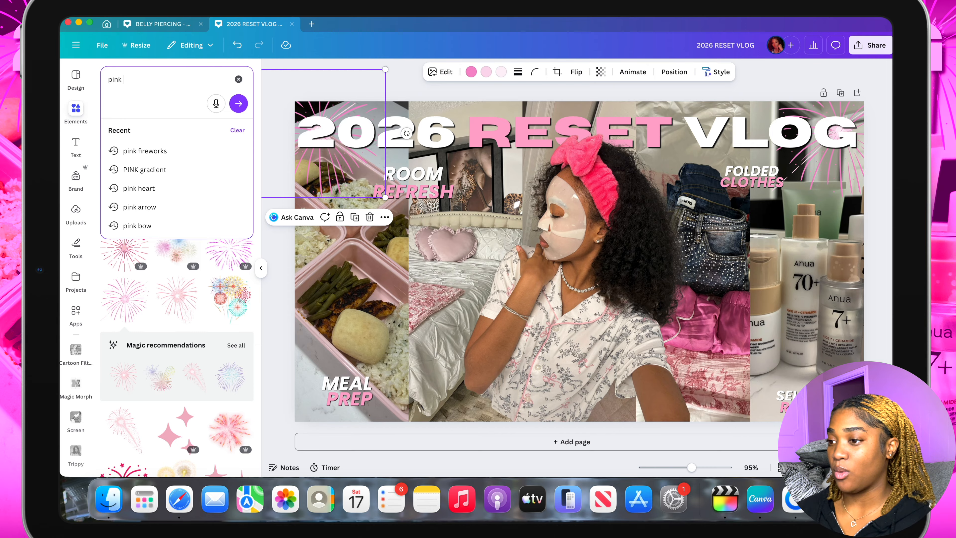
text(bar)
key(Return)
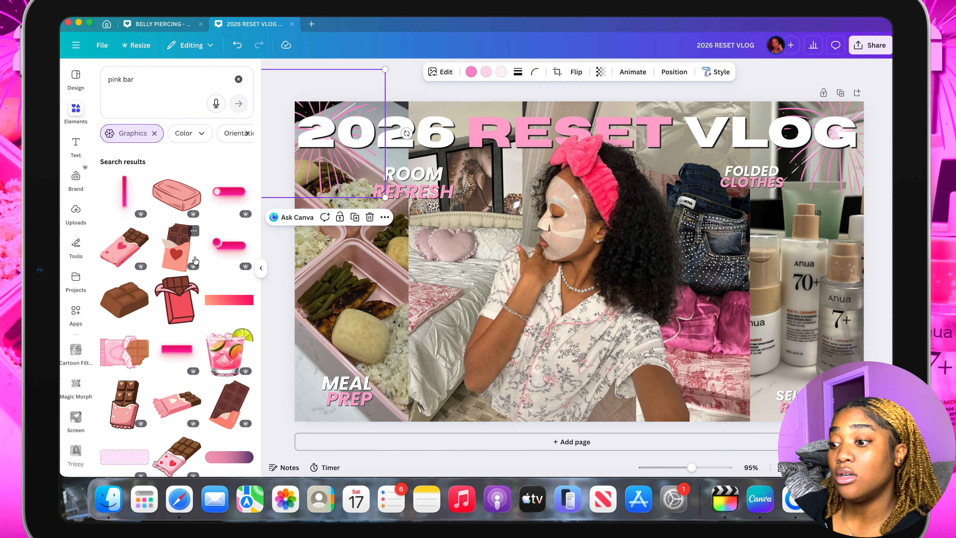
scroll(191, 286, down, 8)
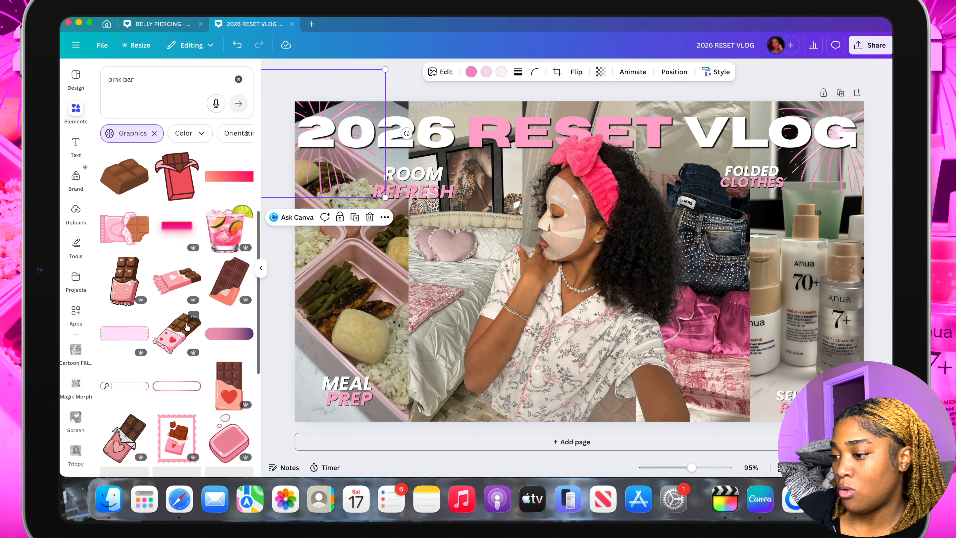
click(229, 251)
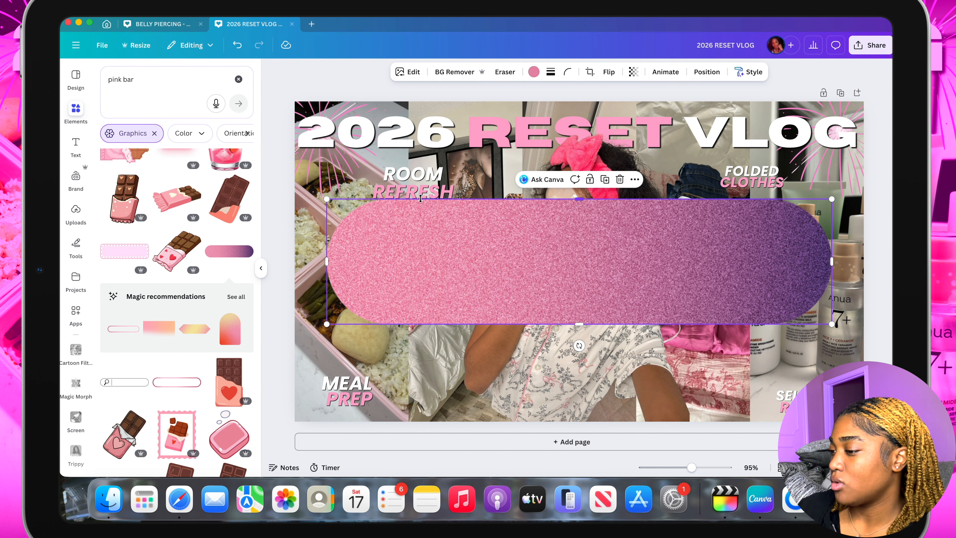
Apply the Blush duotone effect to the glitter bar
click(407, 72)
scroll(219, 339, down, 3)
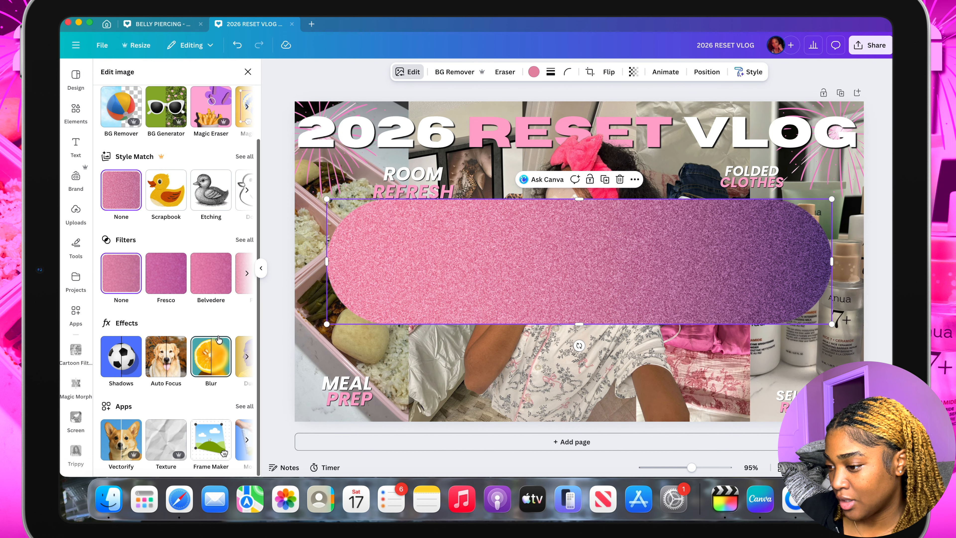
scroll(203, 350, right, 3)
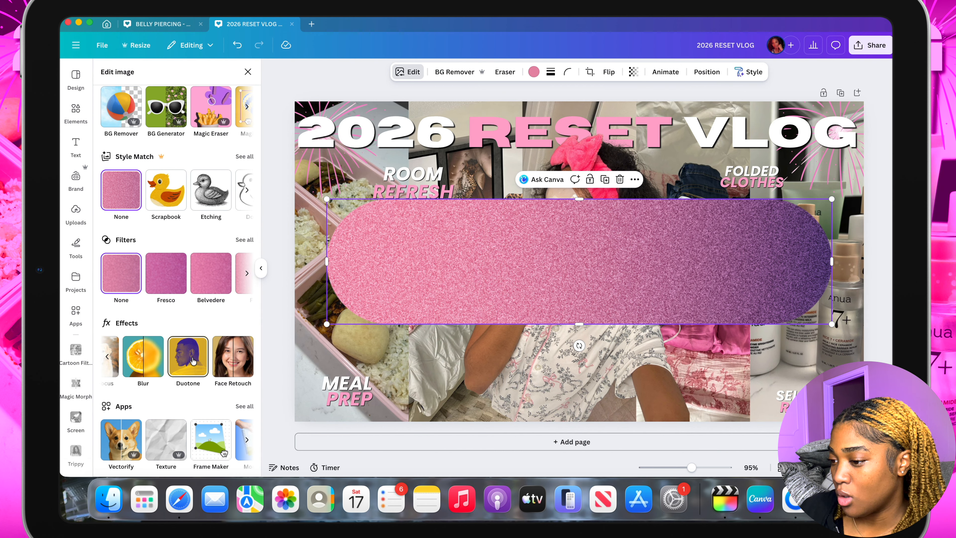
click(193, 360)
scroll(180, 335, down, 2)
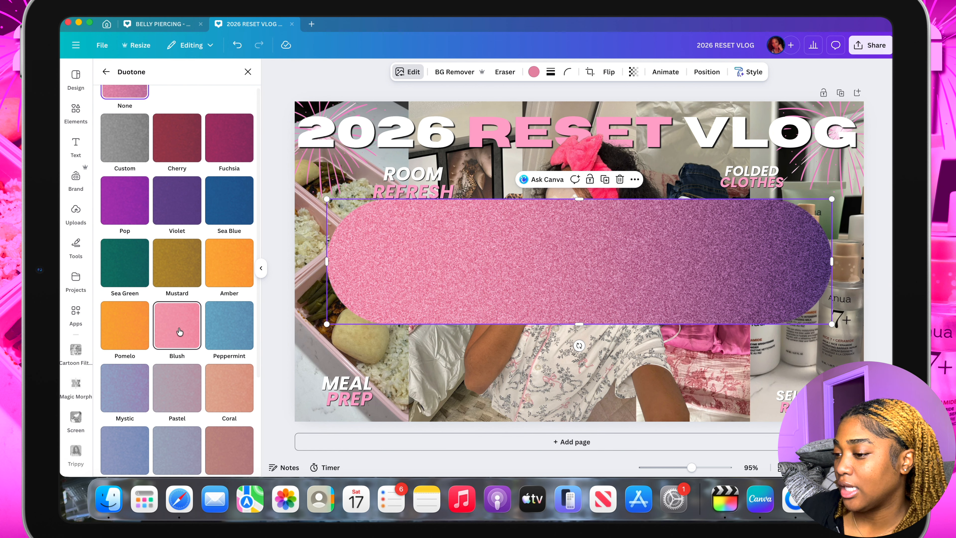
click(180, 331)
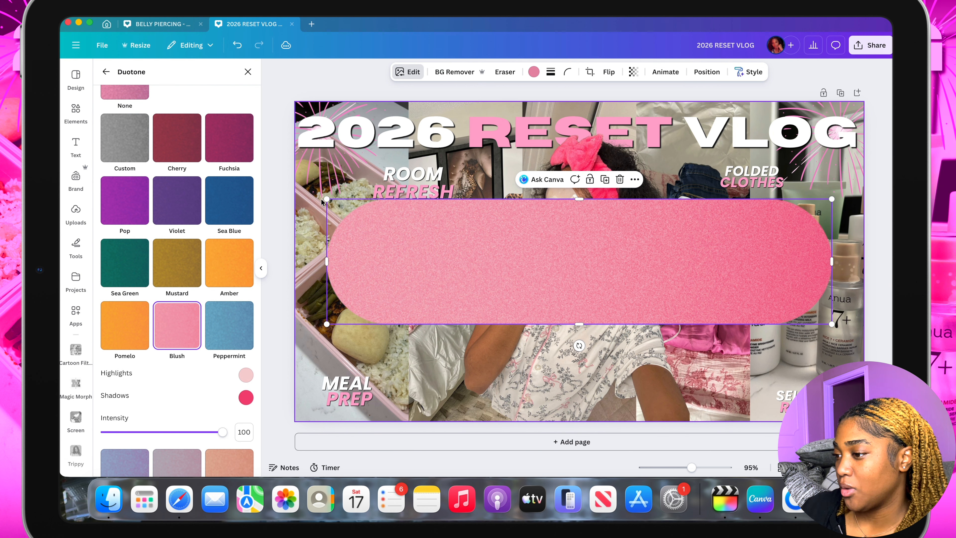
Shrink the pink bar and place it over the lower part of the woman's pajama shirt
drag(327, 199, 706, 293)
drag(780, 312, 577, 389)
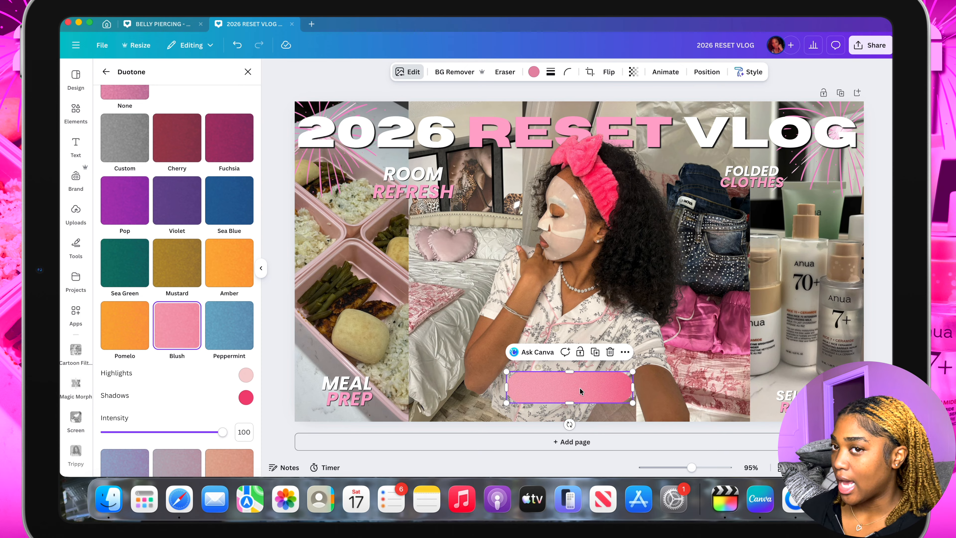
click(411, 79)
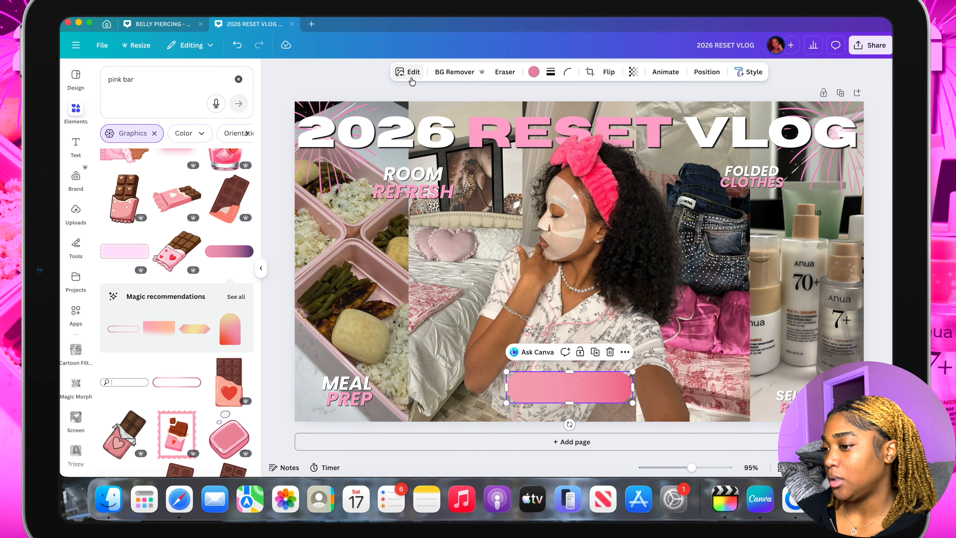
Apply an Outline shadow effect to the pink bar and set the outline colour to white (#FFFFFF)
click(411, 80)
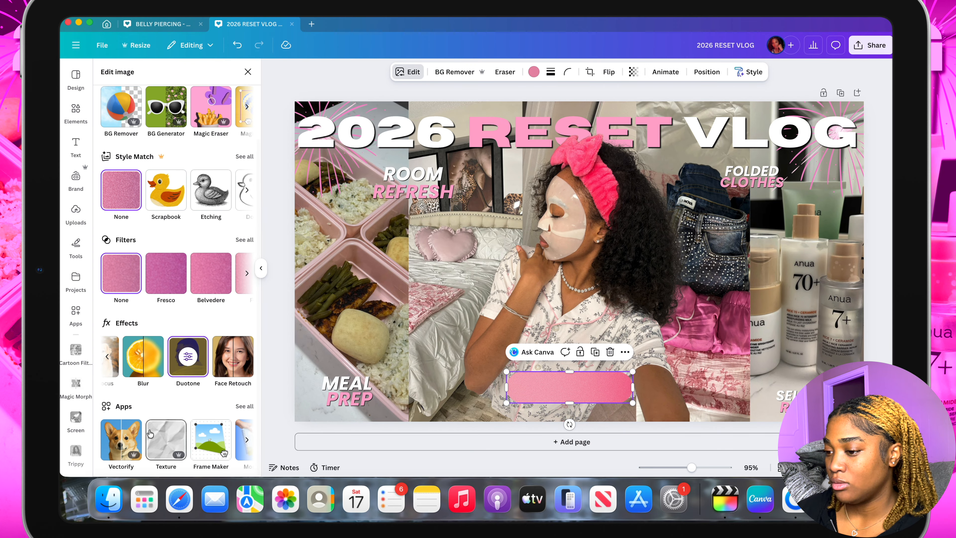
scroll(148, 353, left, 3)
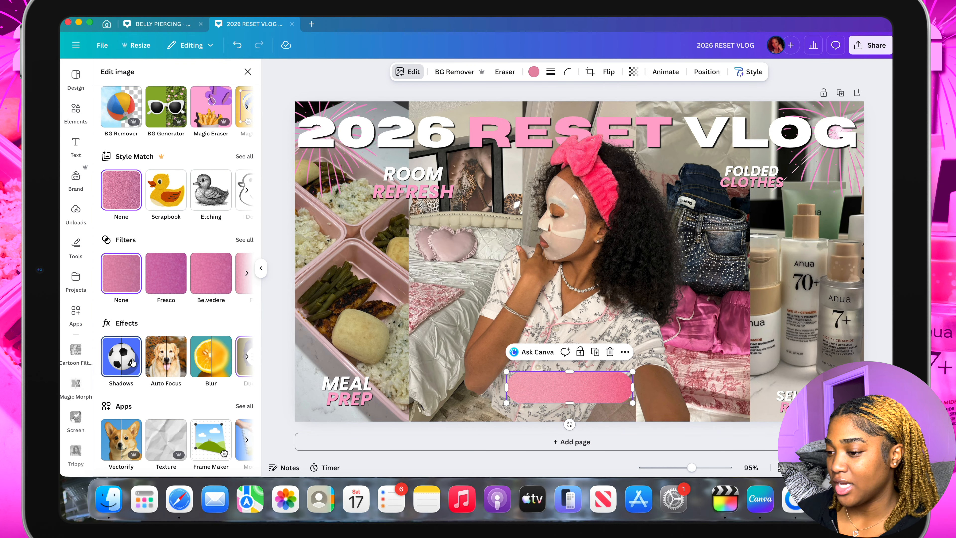
click(124, 364)
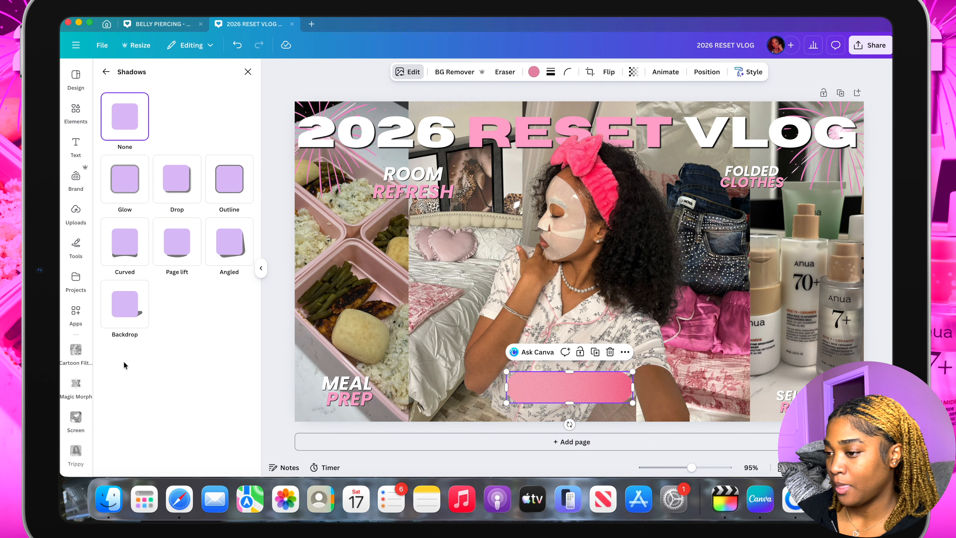
click(221, 184)
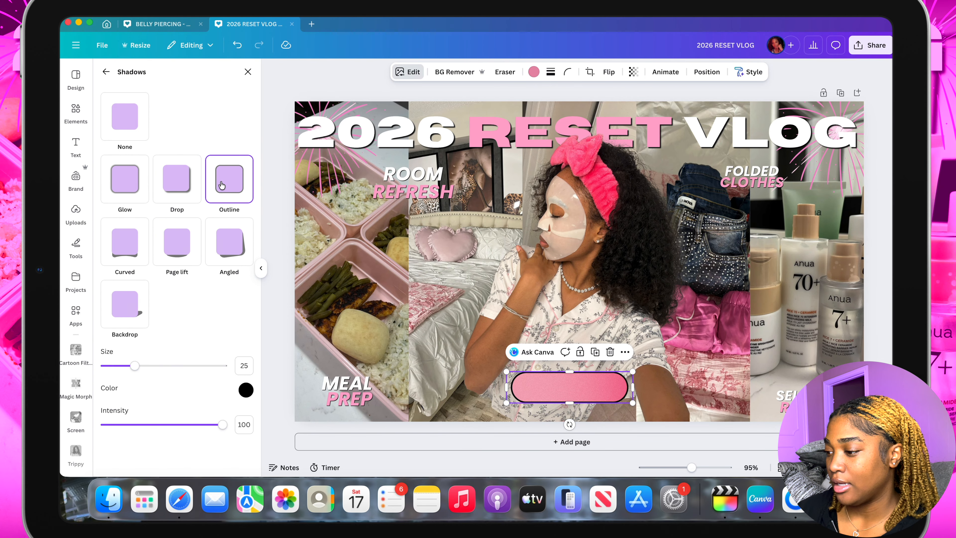
scroll(596, 416, up, 3)
scroll(596, 416, up, 5)
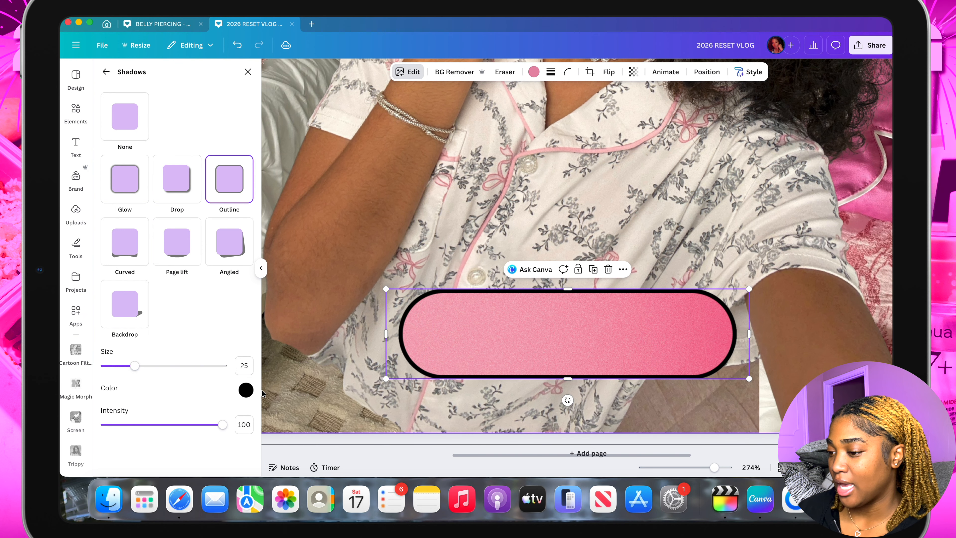
click(246, 390)
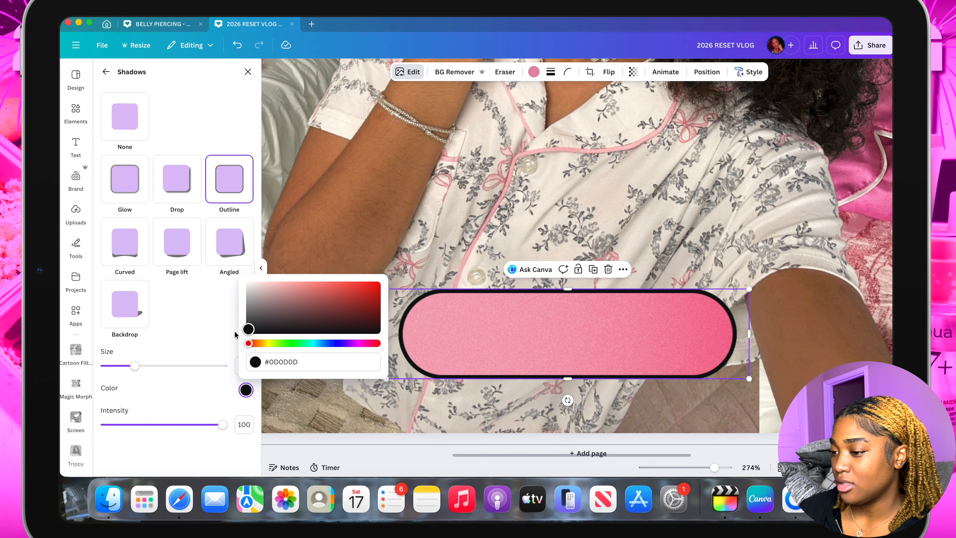
drag(247, 331, 248, 284)
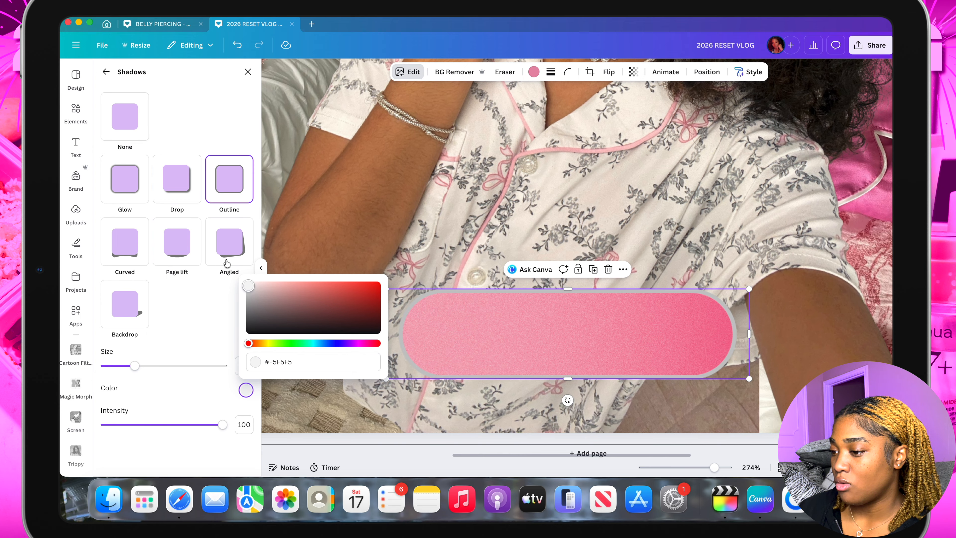
Try the Backdrop shadow on the pink bar, return to Outline, and set the outline size to 47
click(145, 308)
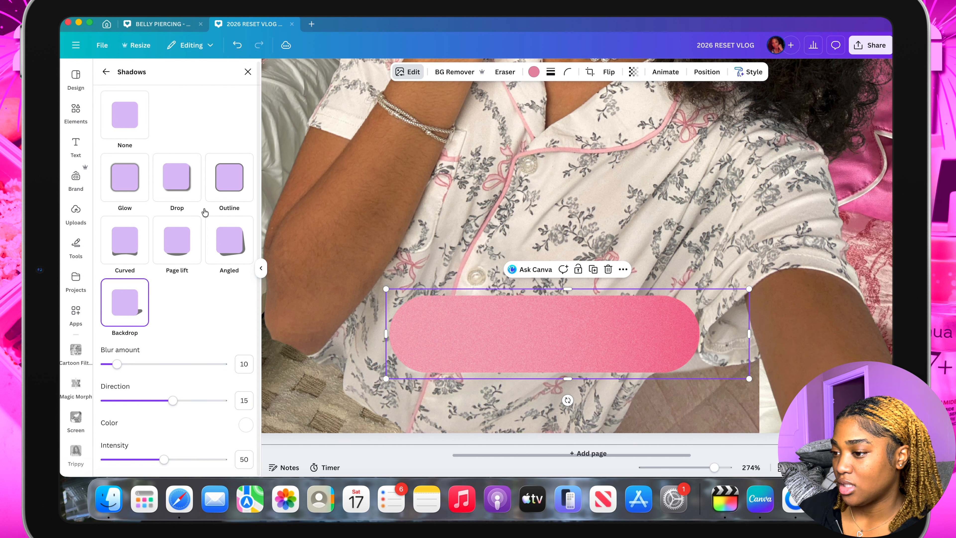
click(237, 168)
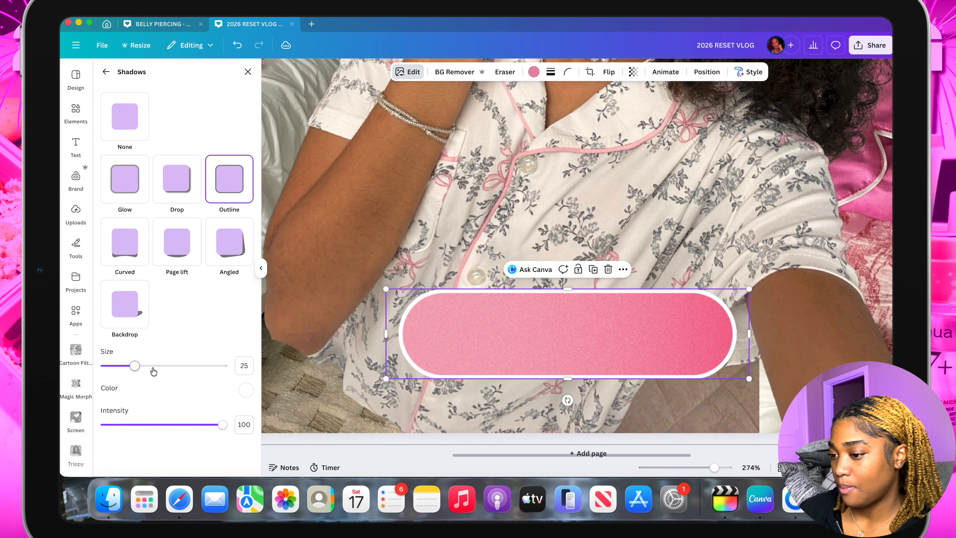
drag(135, 366, 161, 374)
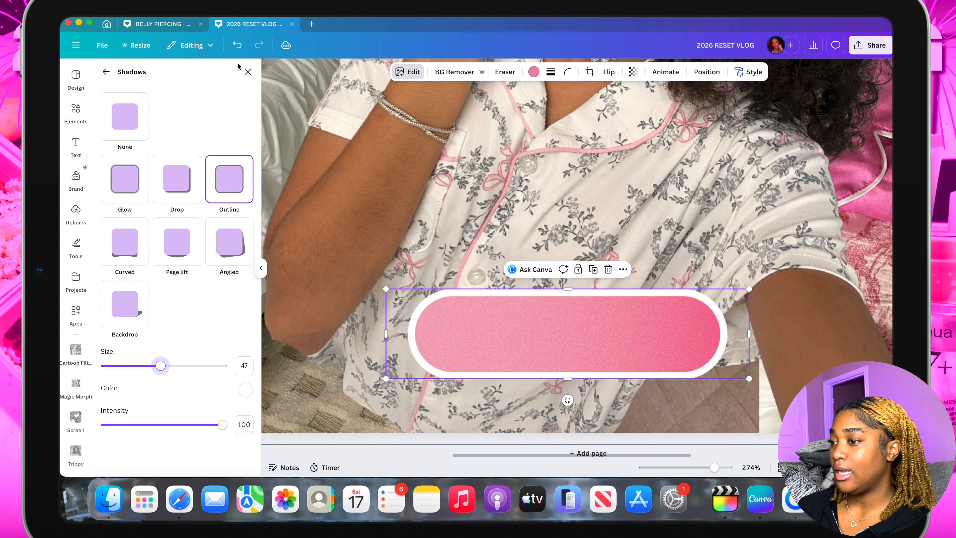
click(248, 71)
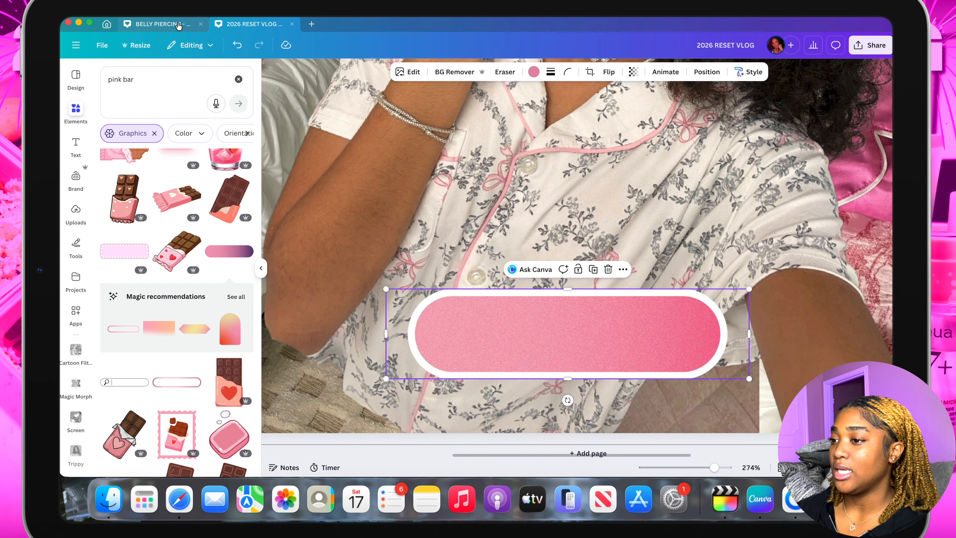
Add a white, italic heading text box just above the pink bar and shrink it to size 33.5
click(75, 145)
click(153, 224)
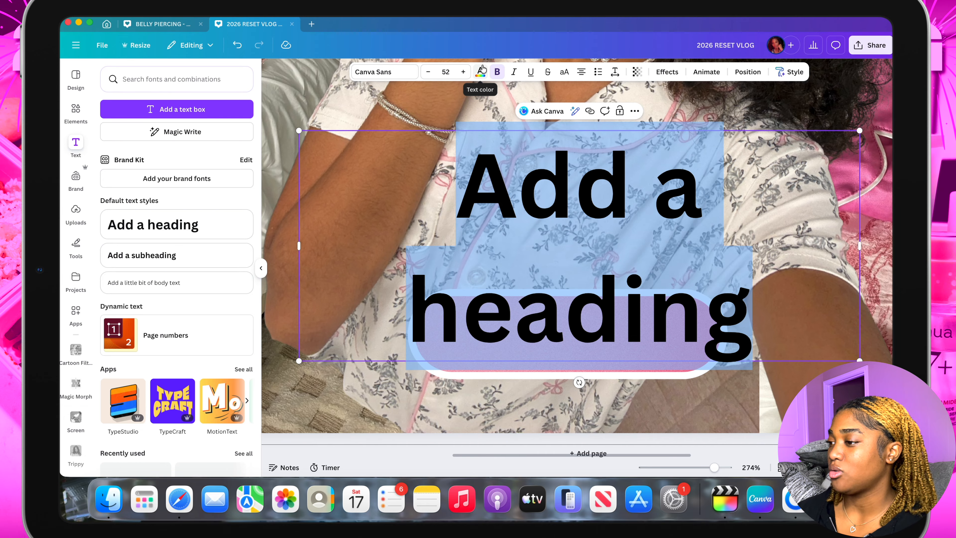
click(480, 75)
click(244, 141)
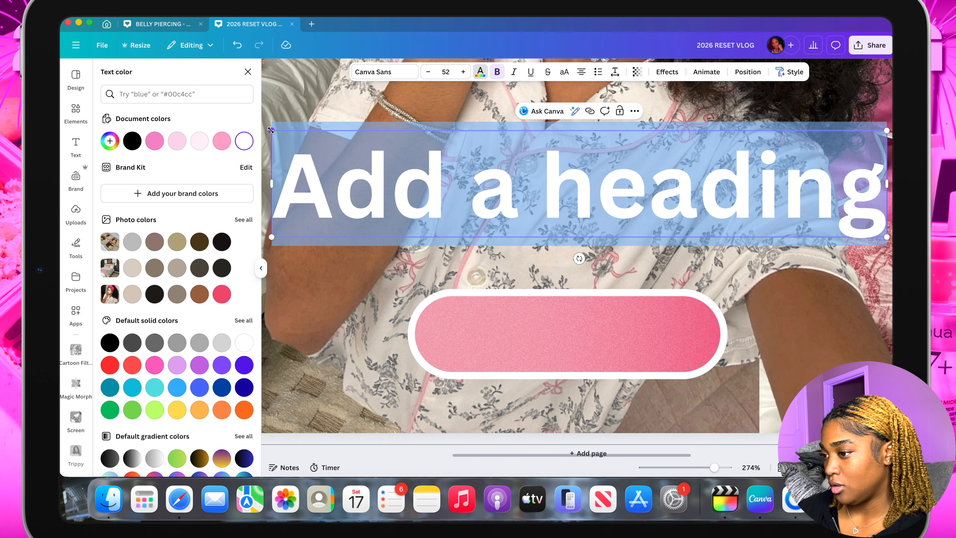
drag(271, 130, 380, 168)
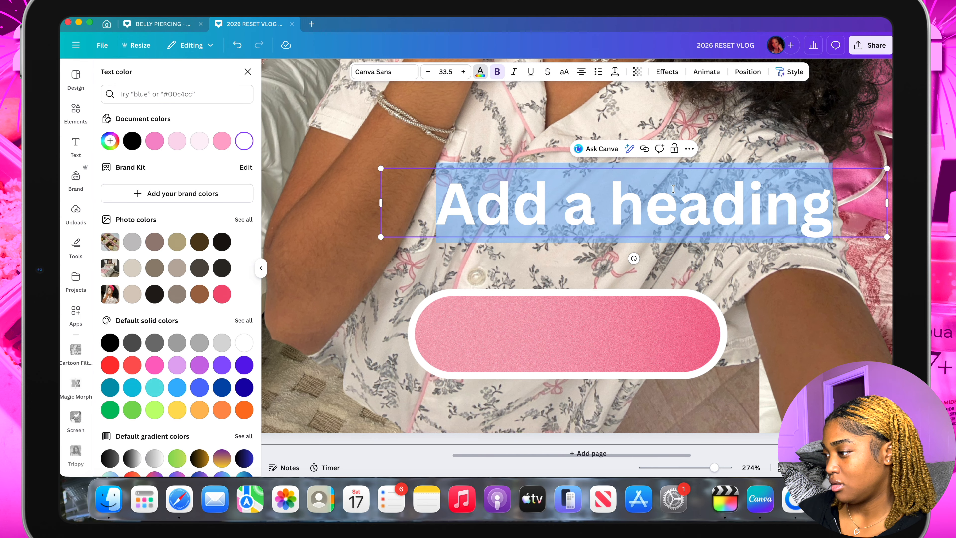
drag(672, 189, 584, 220)
click(513, 72)
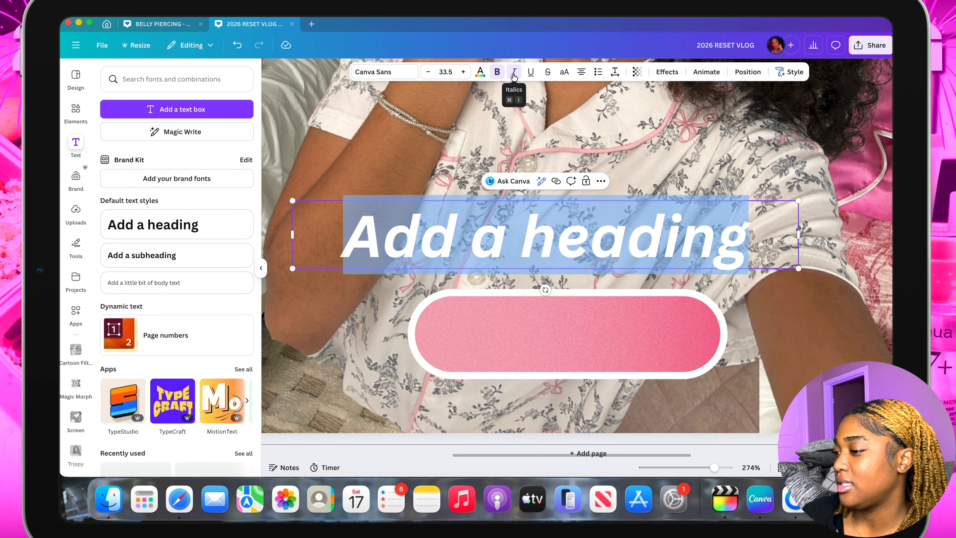
Change the heading to "happy new year" at size 18 with a black shadow, and place it inside the pink bar
triple_click(620, 252)
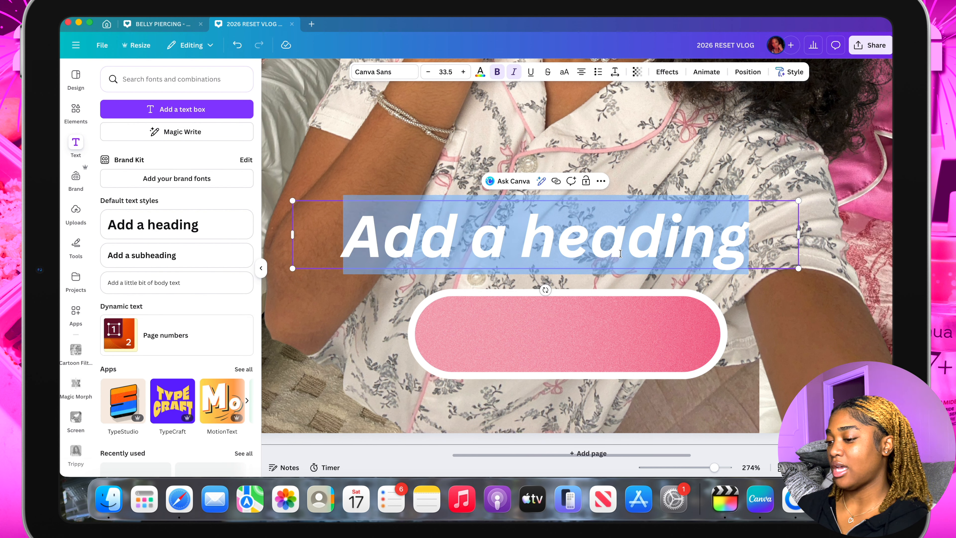
text(happy n)
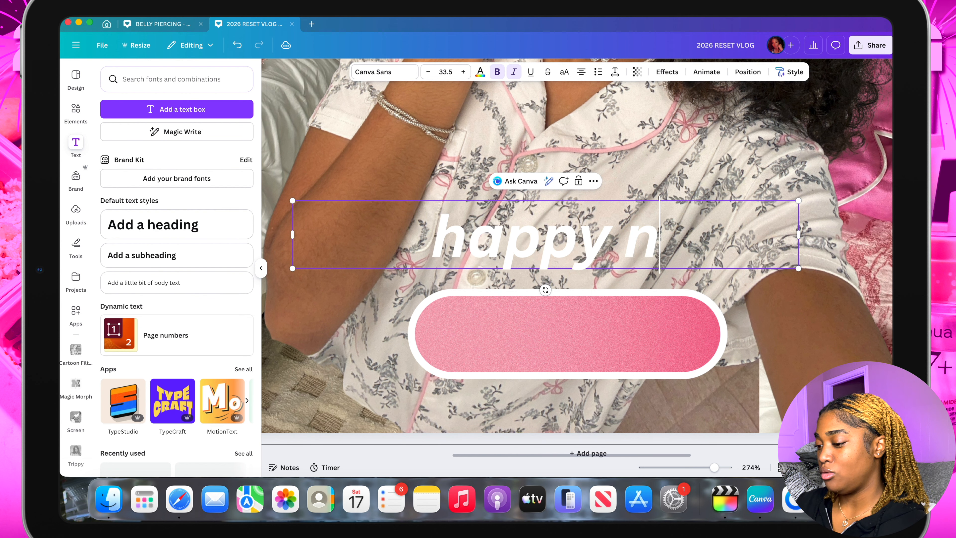
text(ew year)
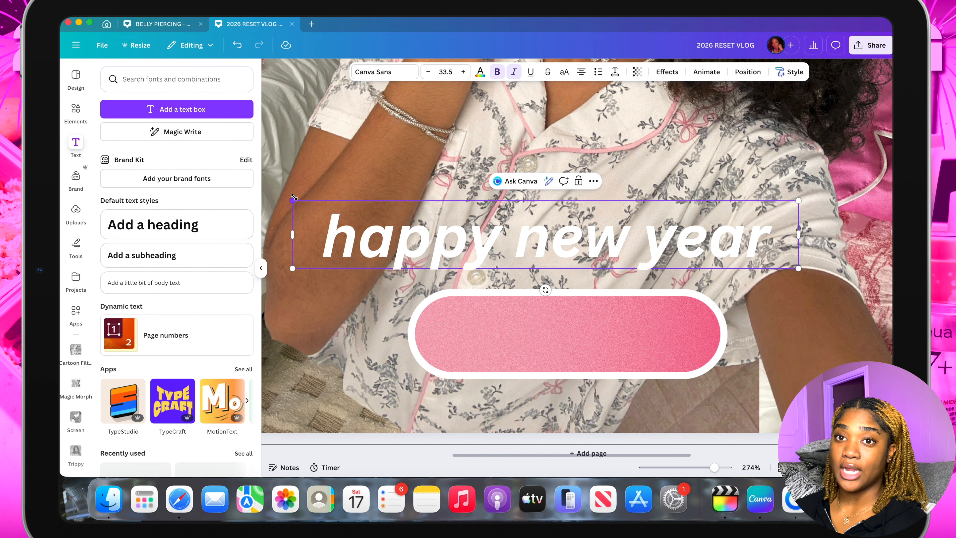
drag(293, 197, 526, 232)
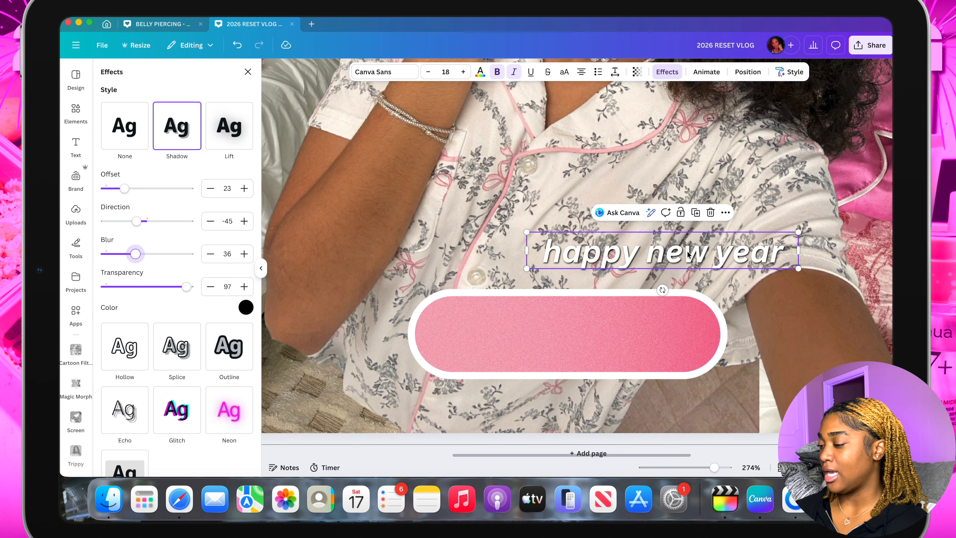
drag(687, 254, 591, 333)
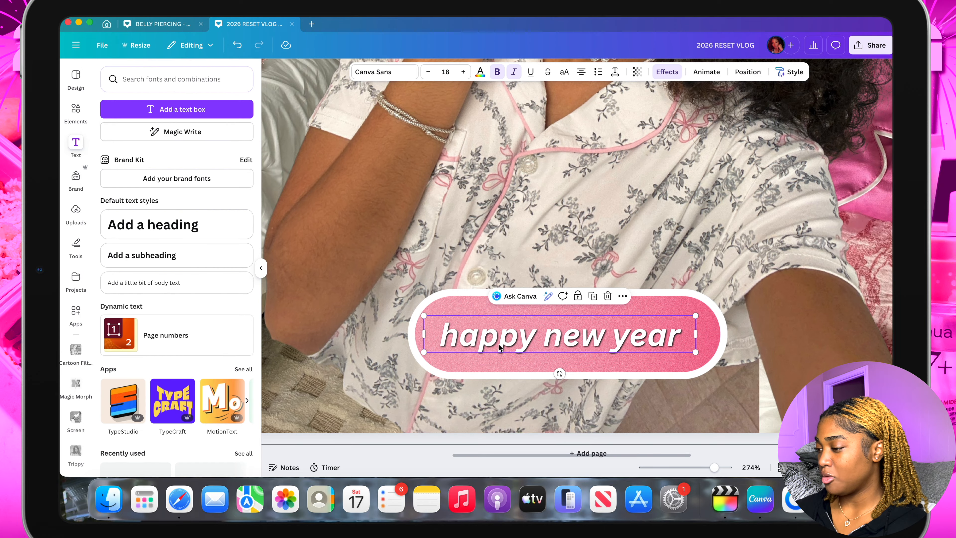
drag(498, 346, 522, 345)
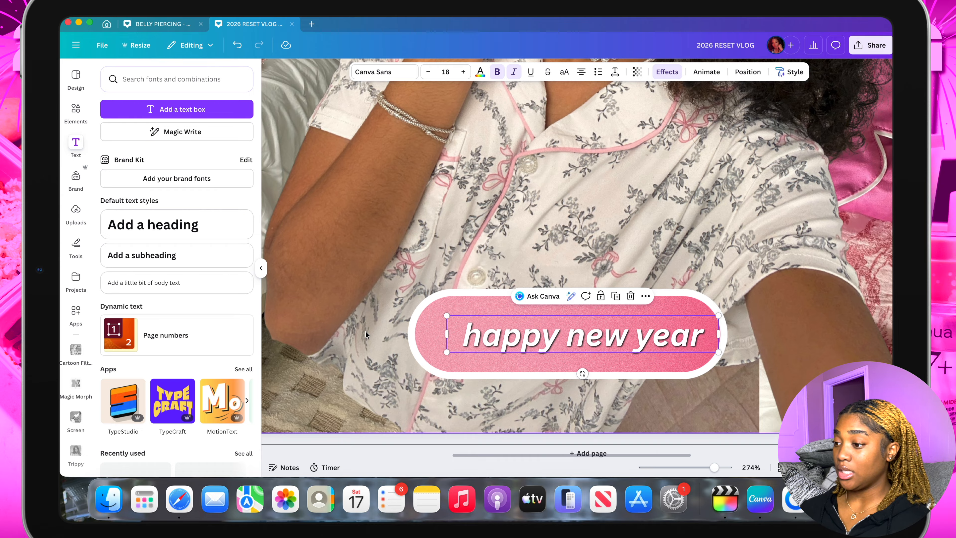
Search the graphics for kiss lips emoji and add the tilted solid red lips to the thumbnail
click(76, 111)
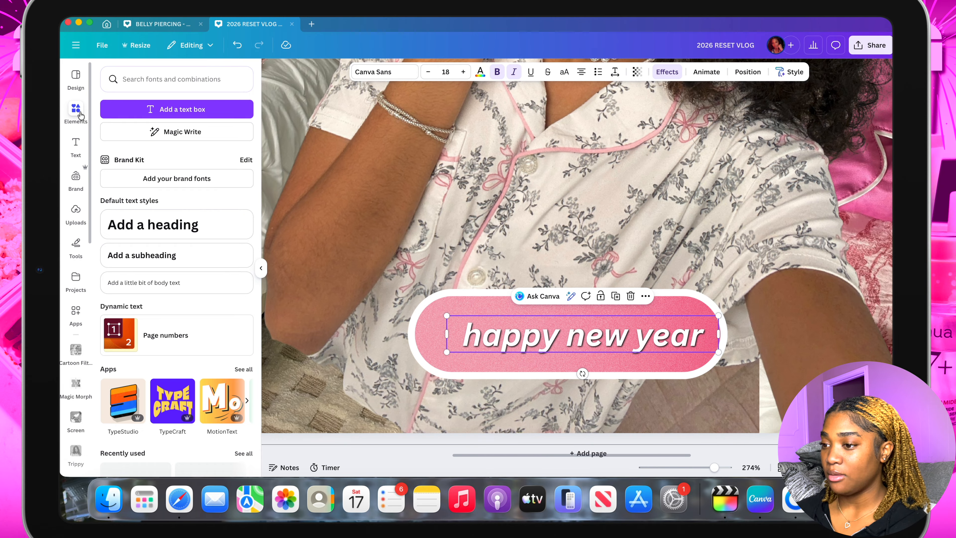
click(150, 80)
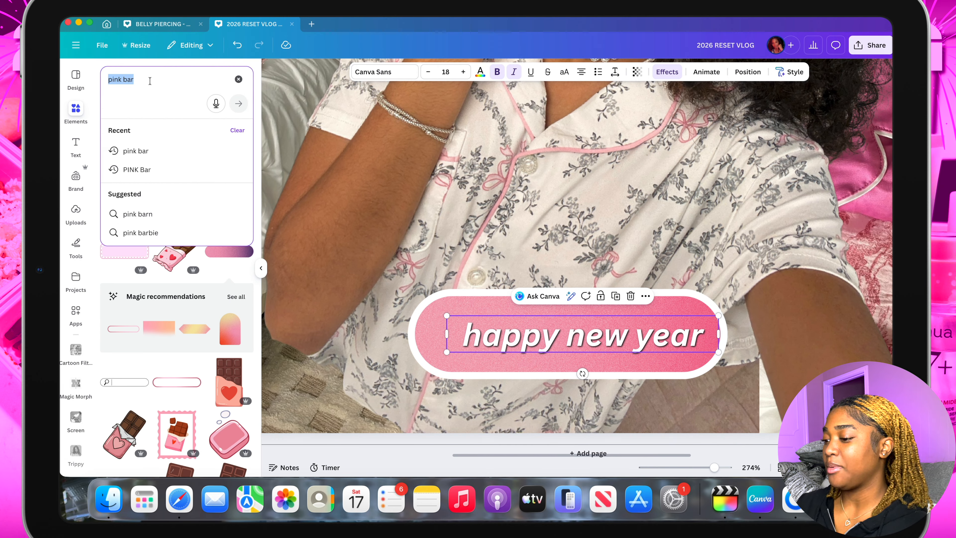
text(kiss lips emoji)
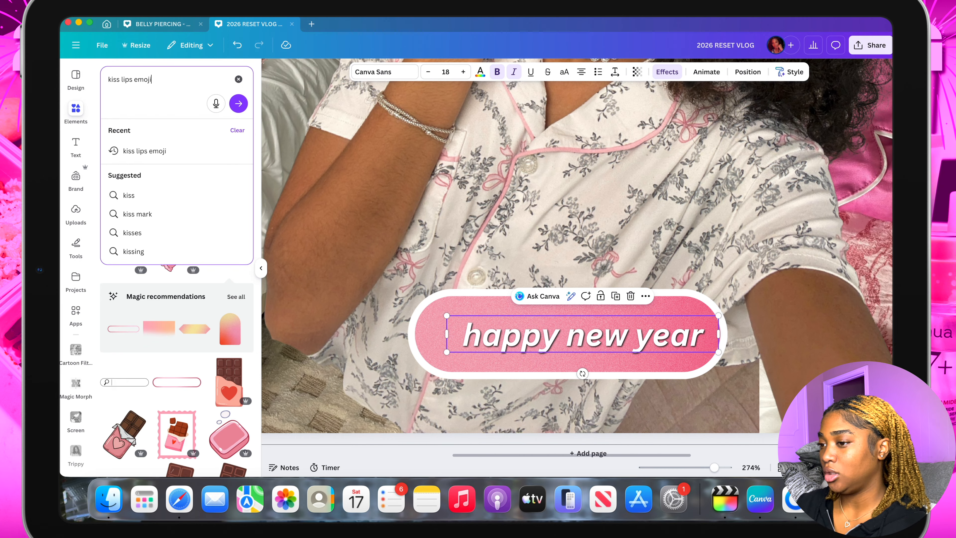
key(Return)
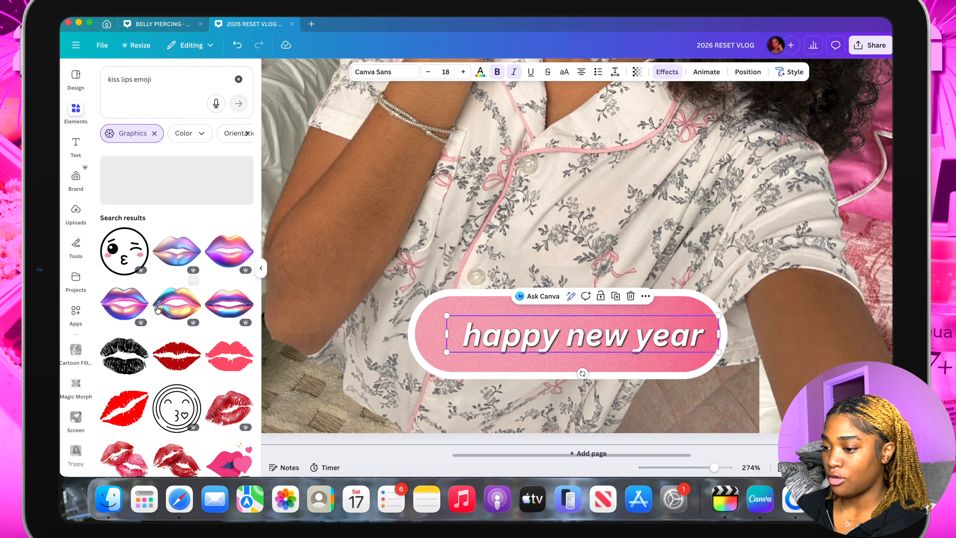
scroll(192, 305, down, 5)
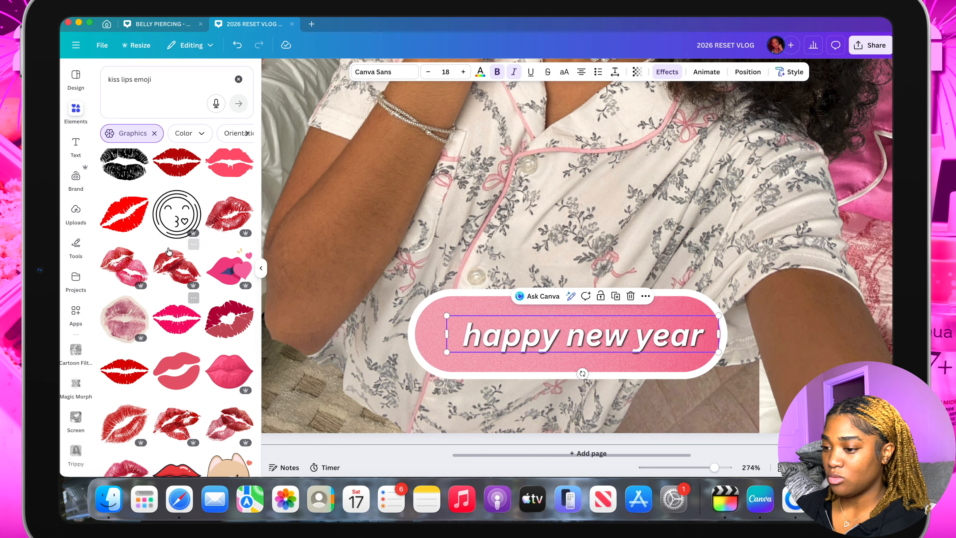
click(124, 229)
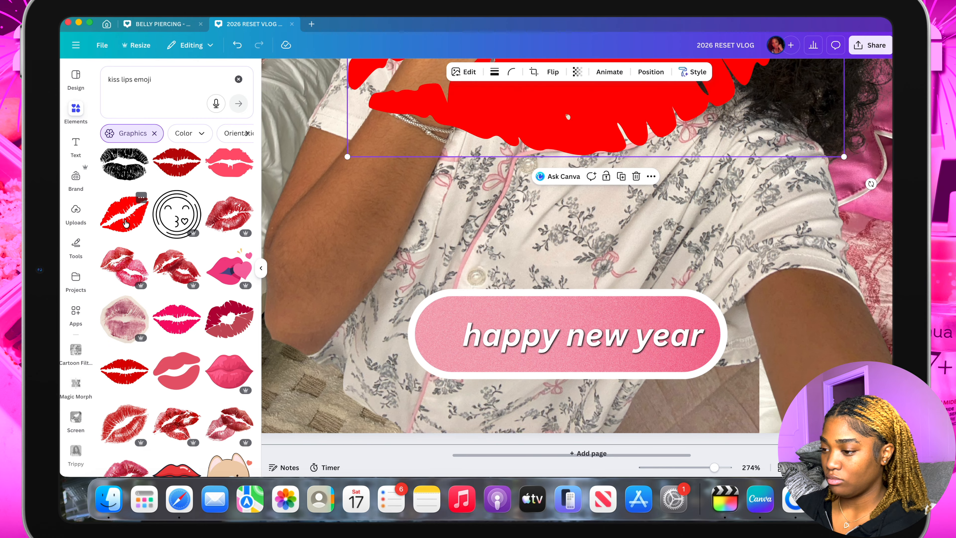
Shrink the red lips to icon size and place them inside the pink bar, in front of the happy new year text
drag(626, 121, 567, 372)
scroll(579, 309, down, 2)
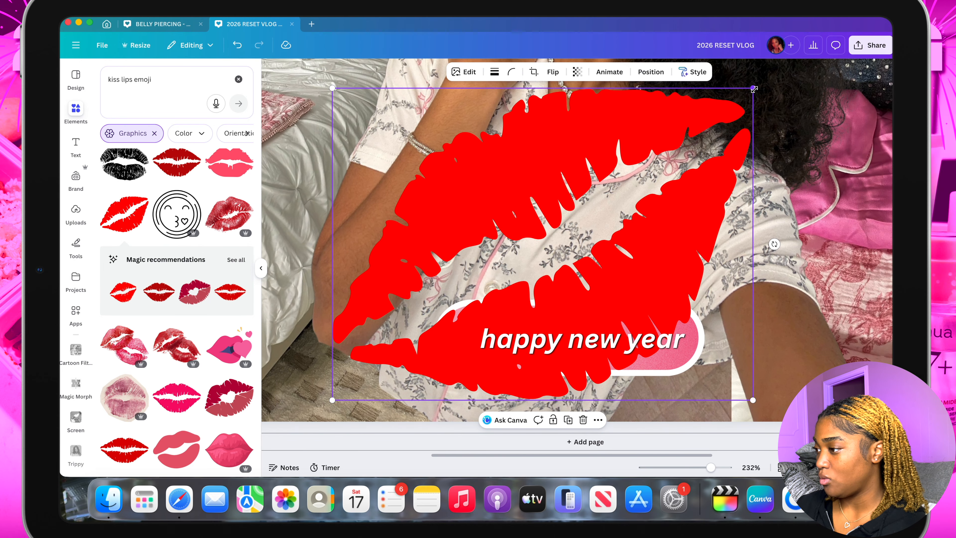
drag(753, 87, 483, 323)
click(496, 340)
drag(543, 340, 541, 336)
click(465, 341)
drag(466, 341, 471, 341)
click(395, 425)
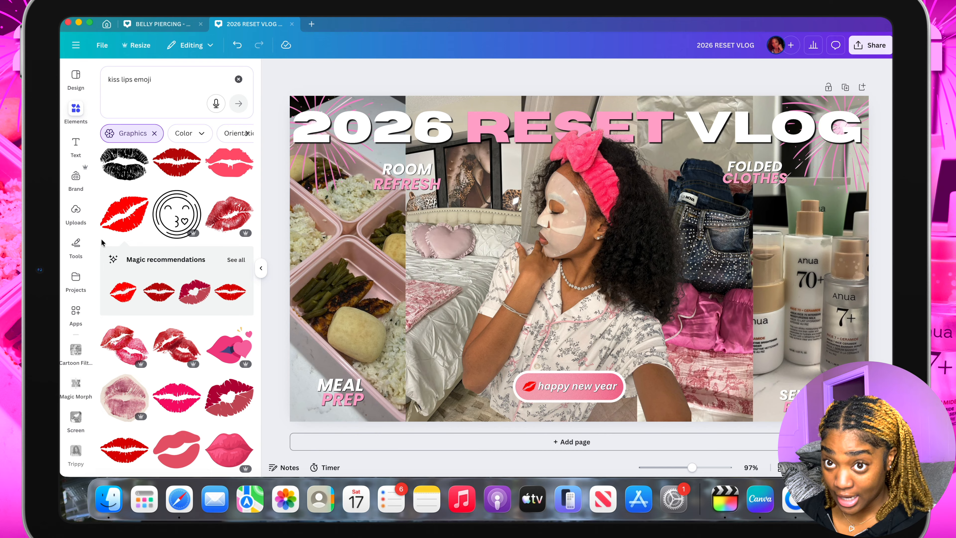
Search the graphics for pink bow and add the satin bow with long pink ribbon tails
click(238, 79)
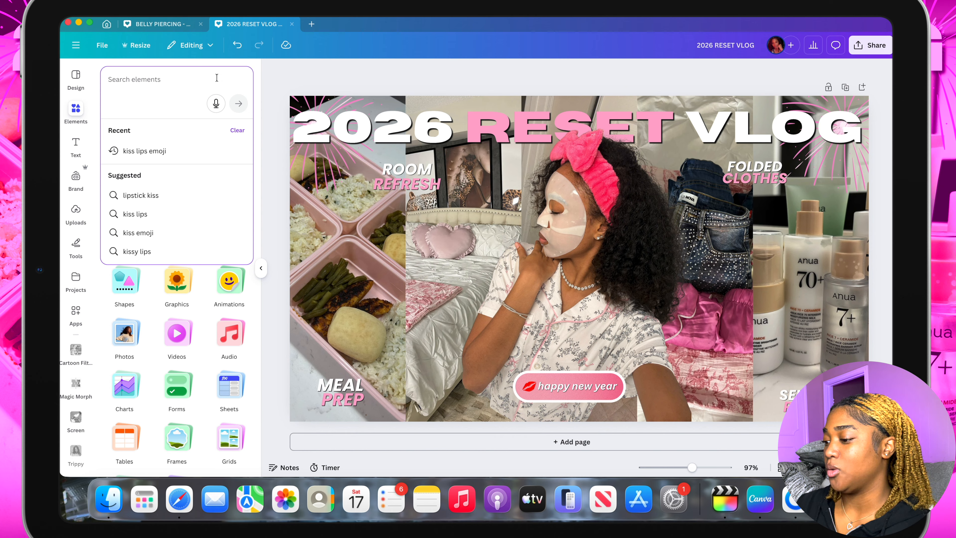
text(pink bow)
key(Return)
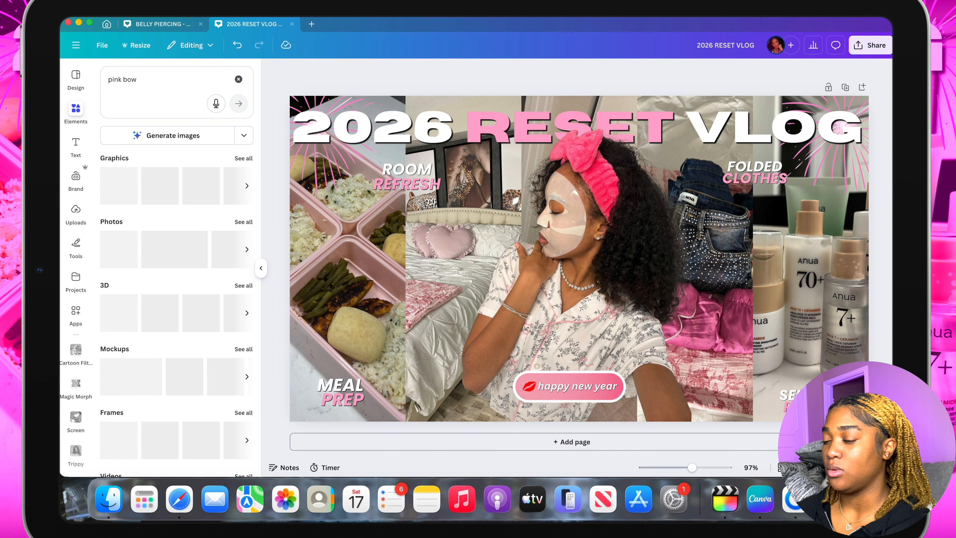
click(244, 188)
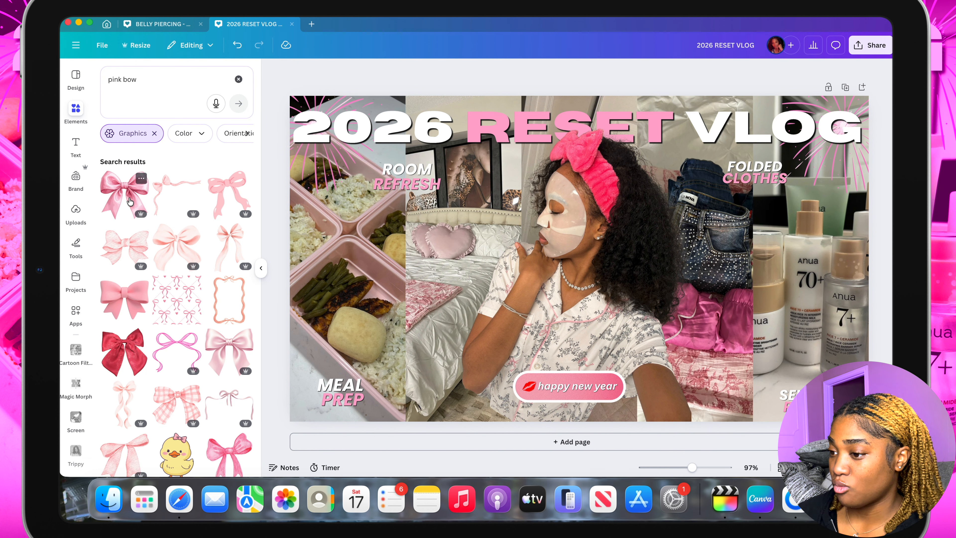
click(126, 203)
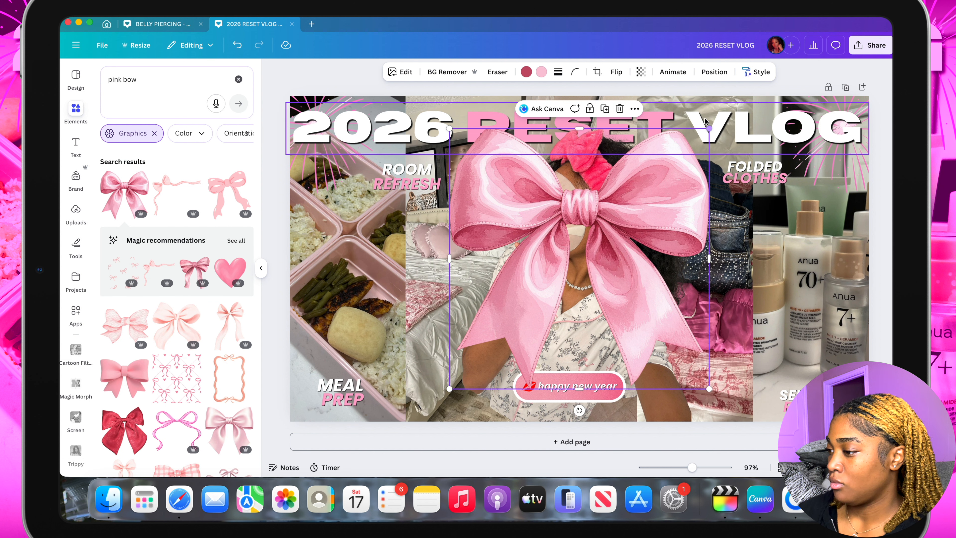
Shrink the pink bow to icon size and place a copy above each of the four photo labels
drag(709, 128, 463, 371)
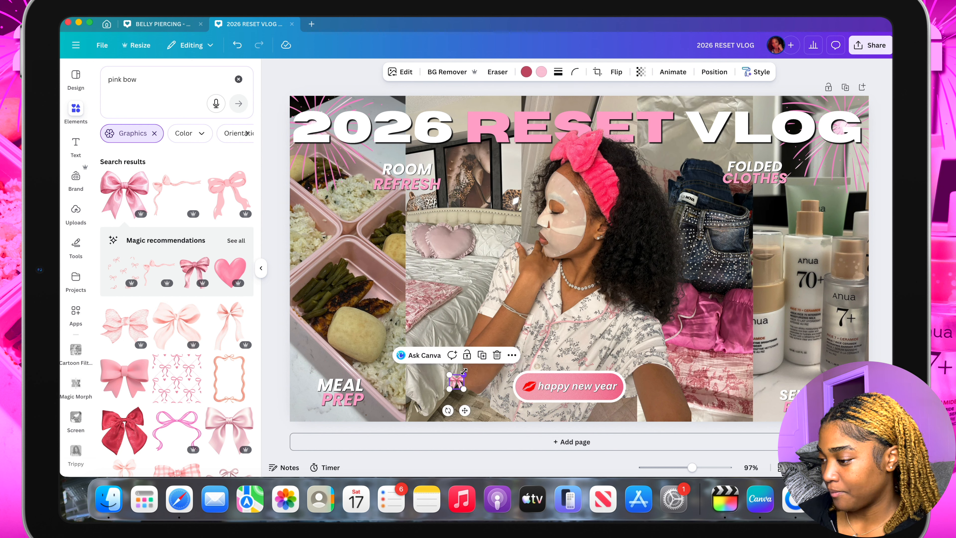
drag(465, 411, 821, 412)
click(431, 126)
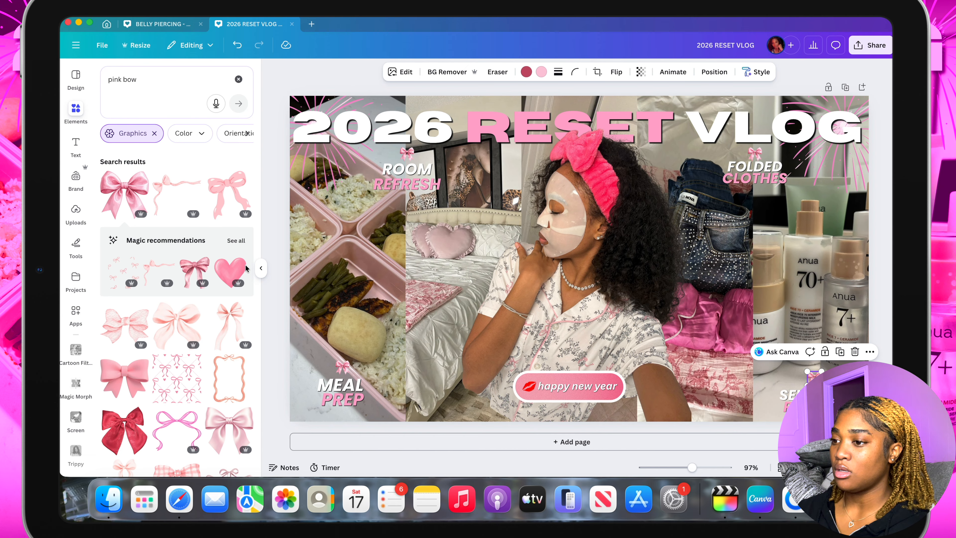
Search the graphics for arrow, add the curved downward-pointing brush arrow, and colour it white
click(164, 86)
text(arr)
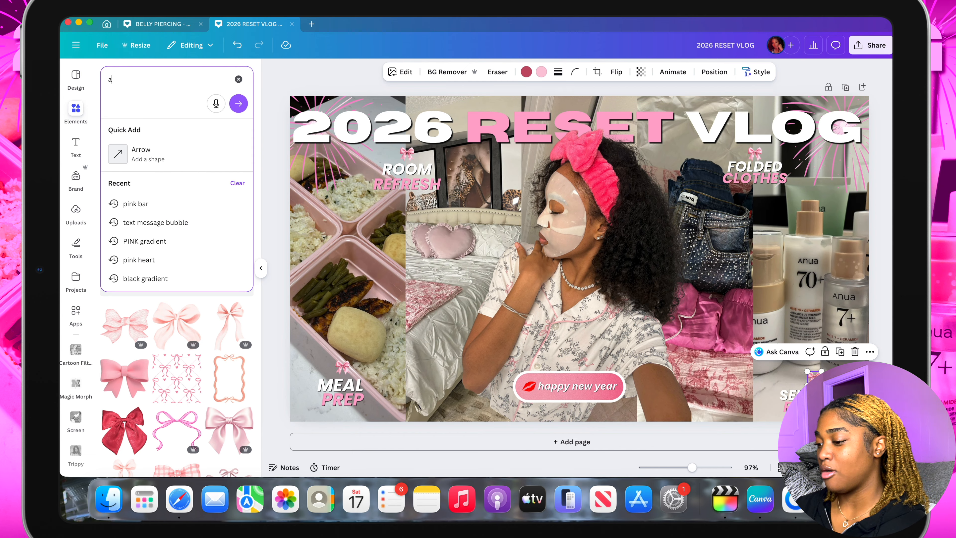
key(Return)
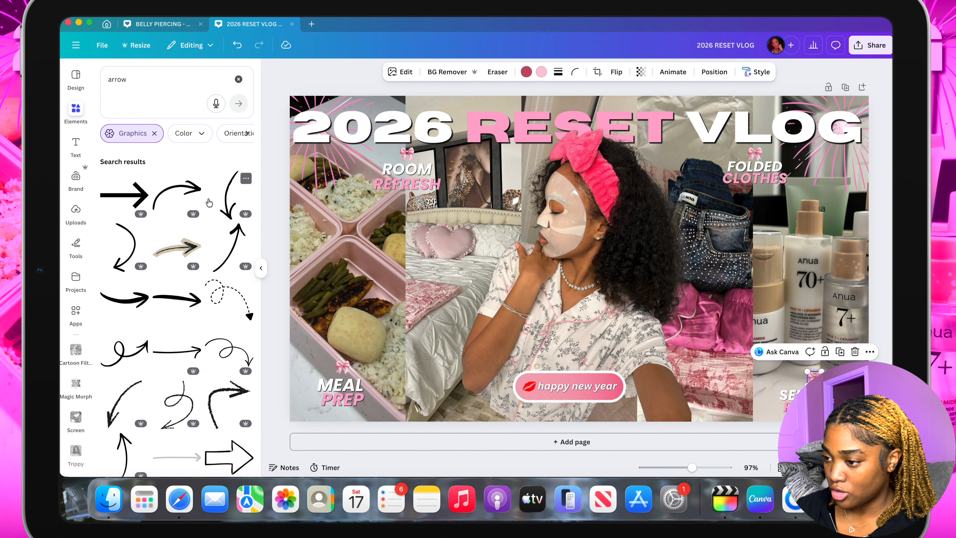
click(229, 197)
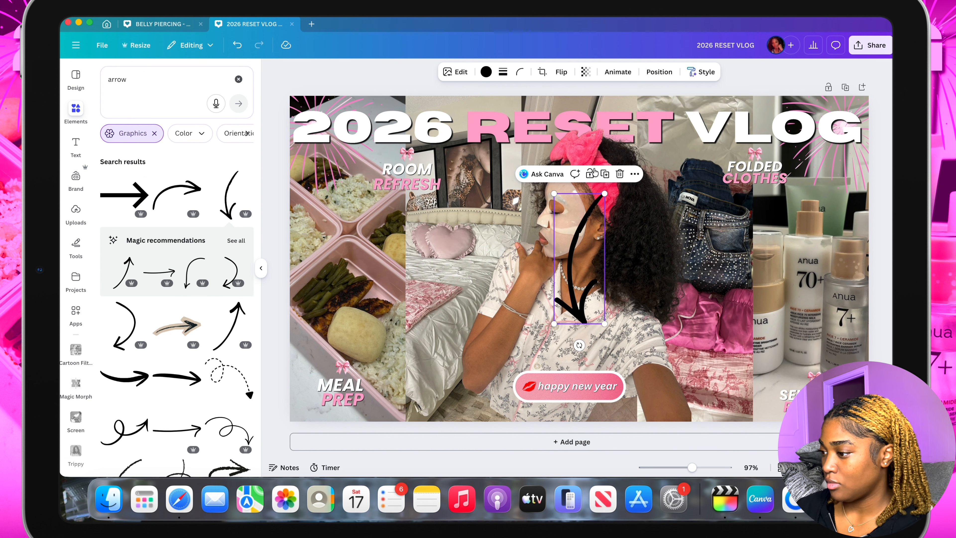
click(485, 71)
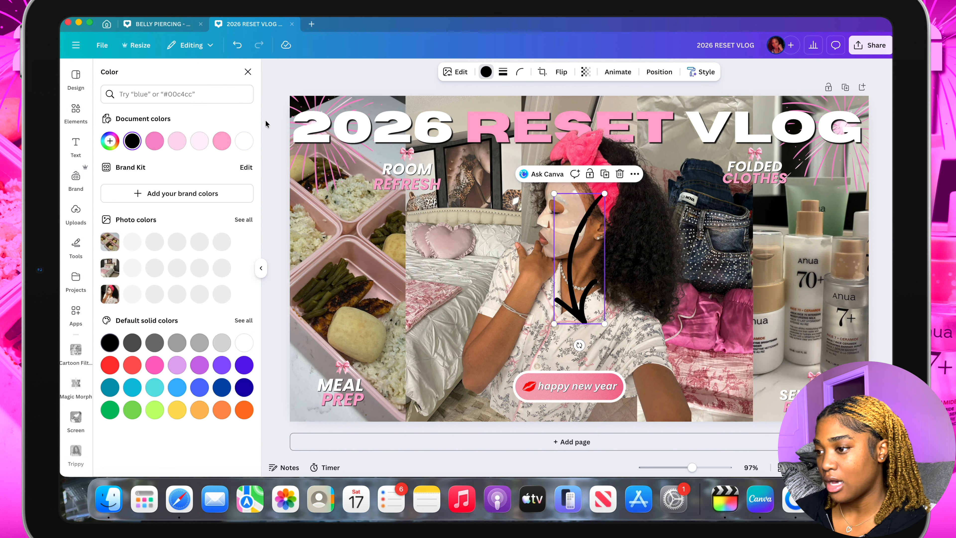
click(243, 141)
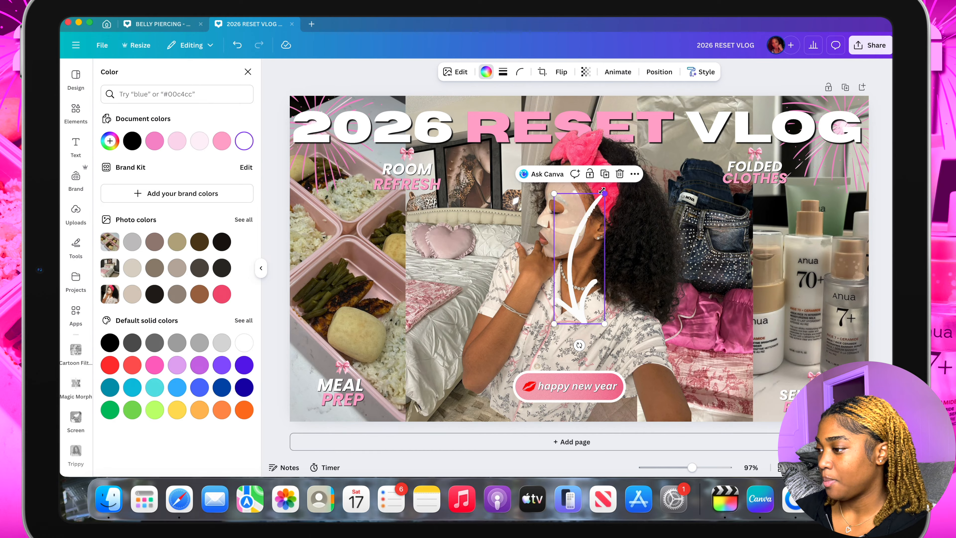
Shrink the white arrow to icon size, rotate it horizontal, place it under the FOLDED CLOTHES label, and flip it horizontally toward the jeans
drag(604, 192, 566, 288)
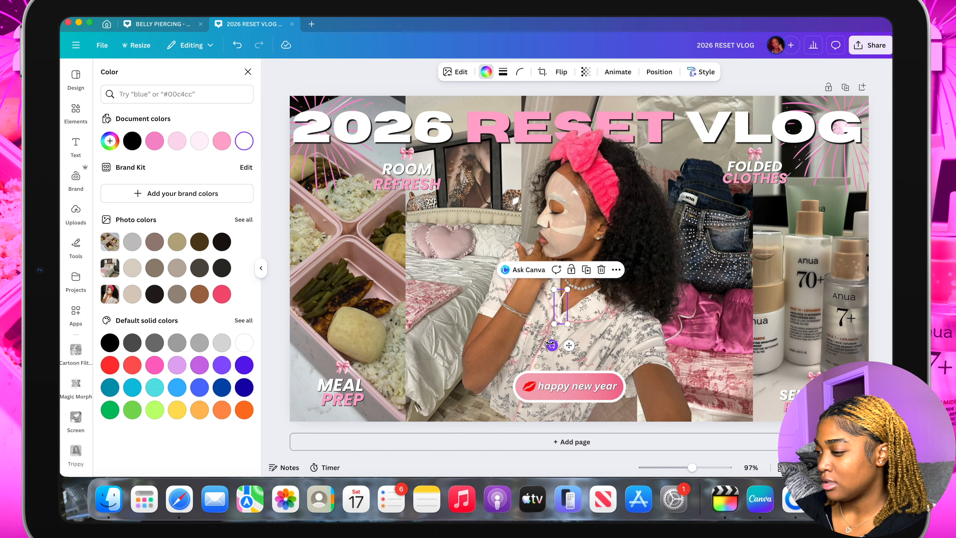
drag(552, 344, 520, 297)
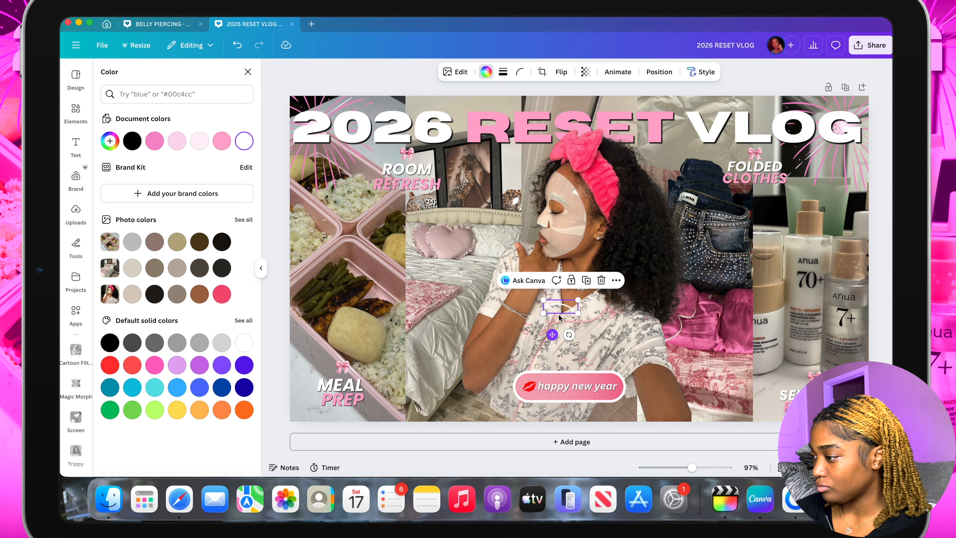
drag(555, 332, 731, 219)
click(561, 72)
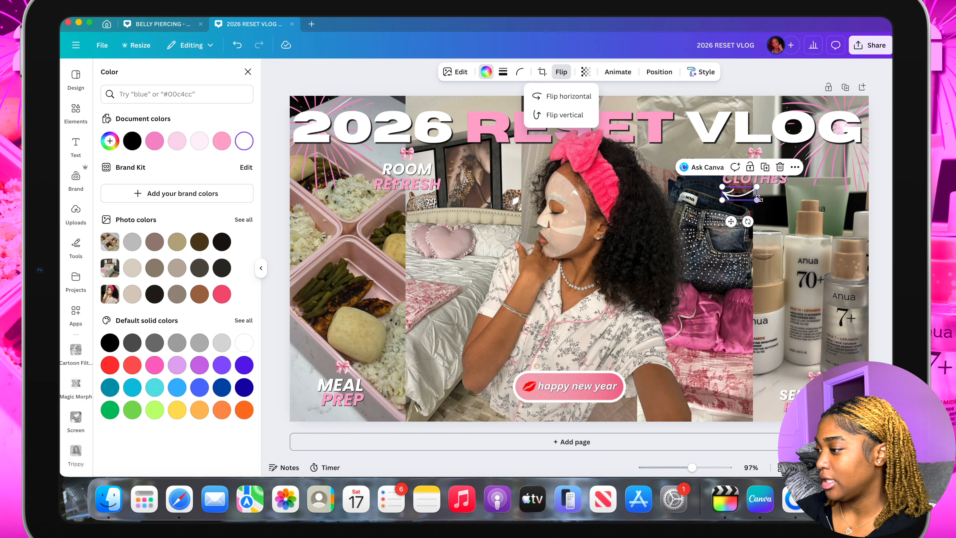
click(568, 96)
Duplicate the white arrow, place the copy beside the bow above ROOM REFRESH, and flip it horizontally to point right
click(761, 171)
drag(730, 230, 415, 179)
click(561, 71)
click(566, 97)
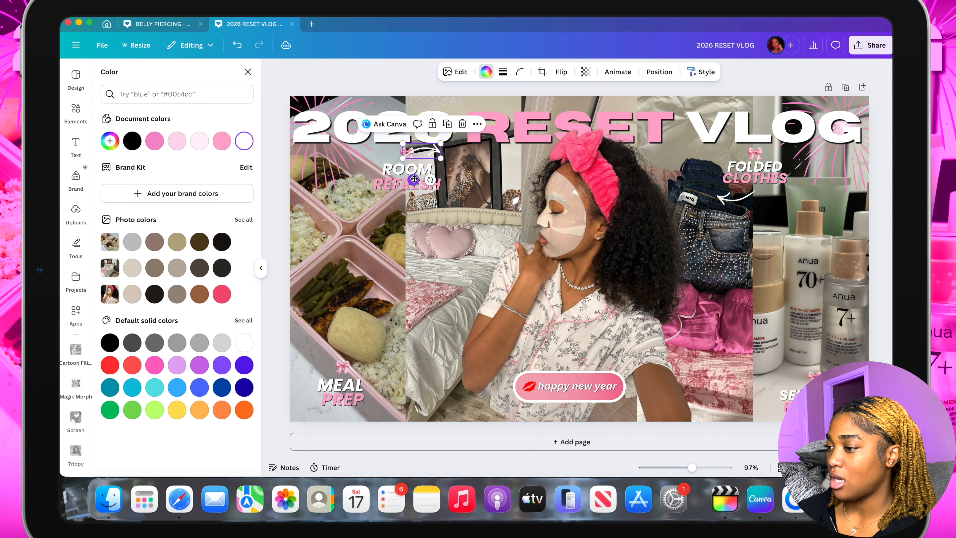
Move the ROOM REFRESH arrow down the layer order, below the MEAL PREP label's layer, and deselect it
click(657, 71)
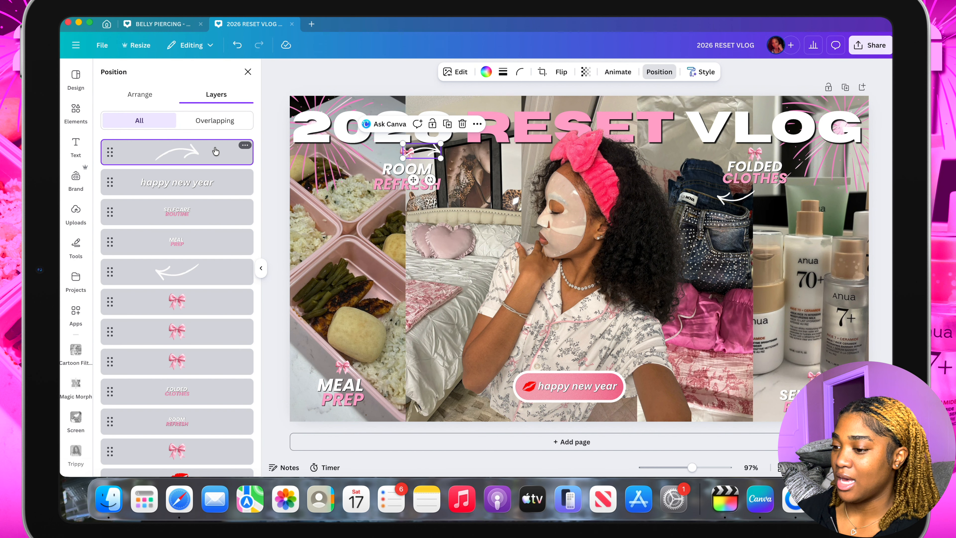
drag(218, 151, 207, 268)
click(266, 242)
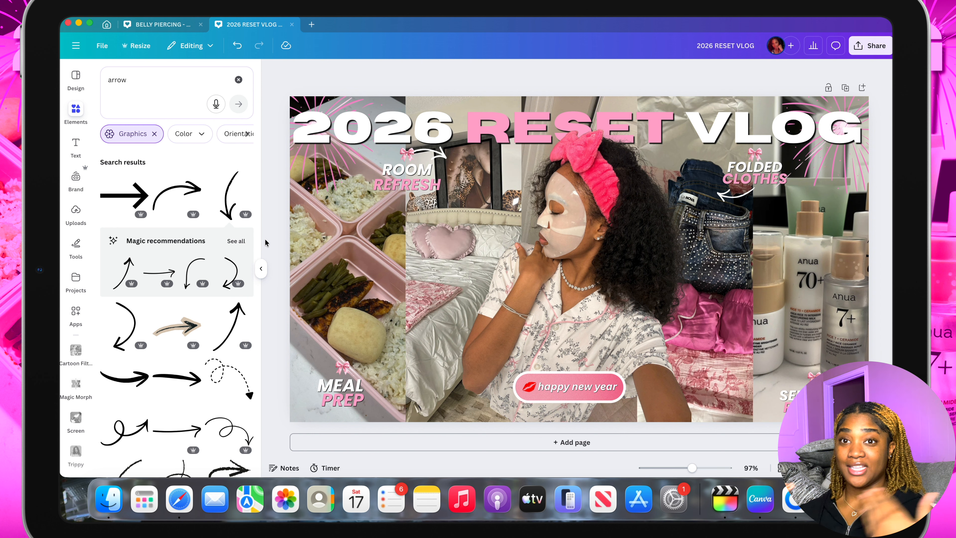